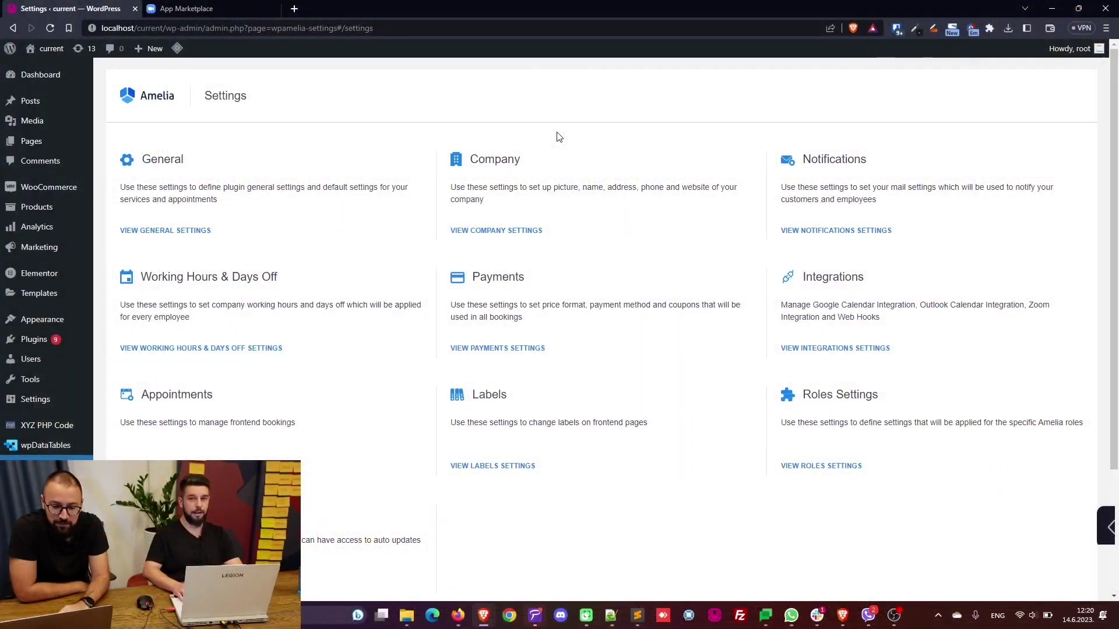
- Switch to the Zoom App Marketplace and sign in with the account's email address and password
left_click(230, 9)
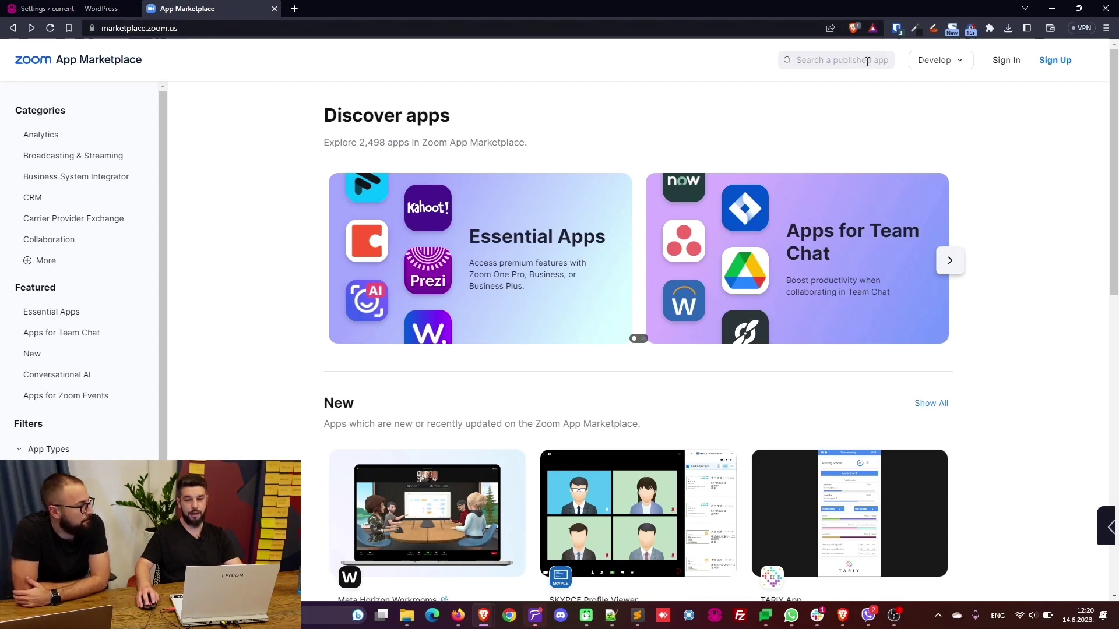
left_click(1007, 62)
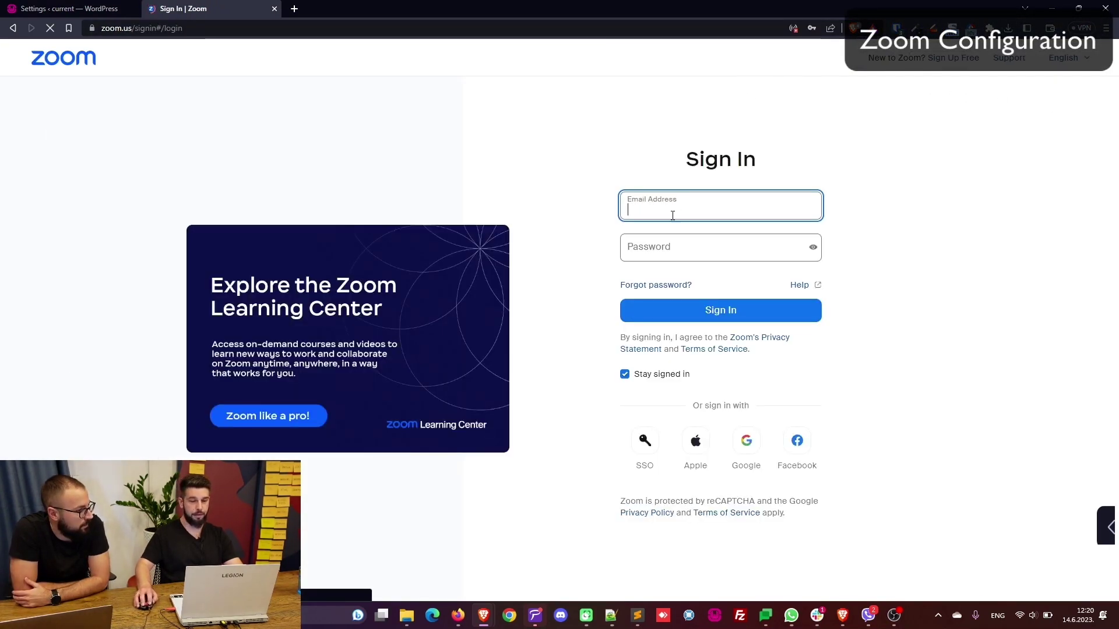
left_click(673, 215)
left_click(736, 247)
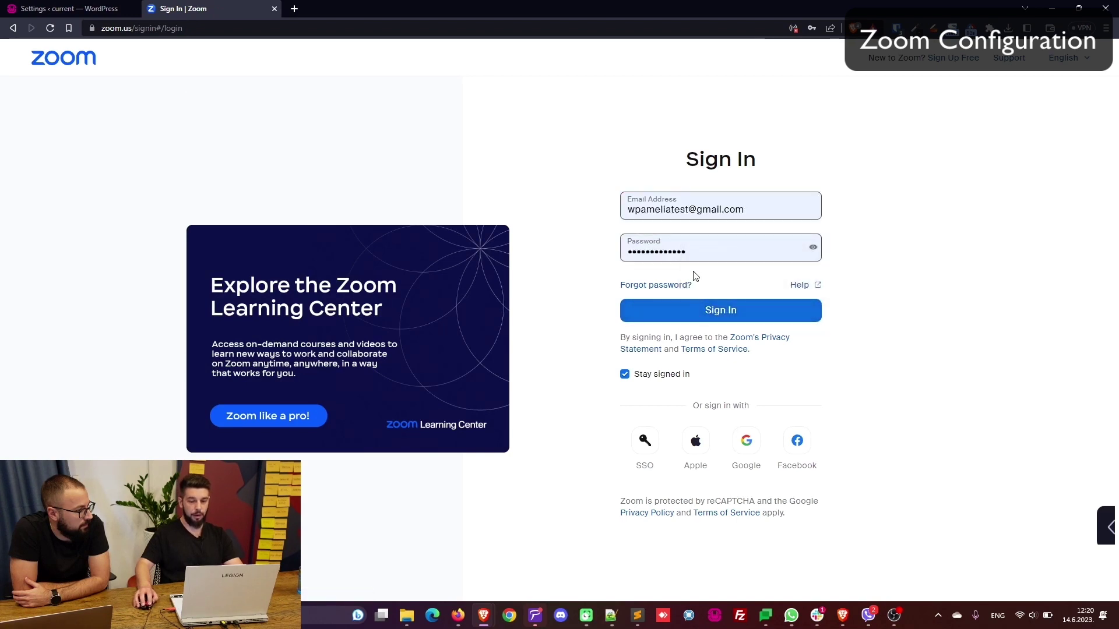
key("Return")
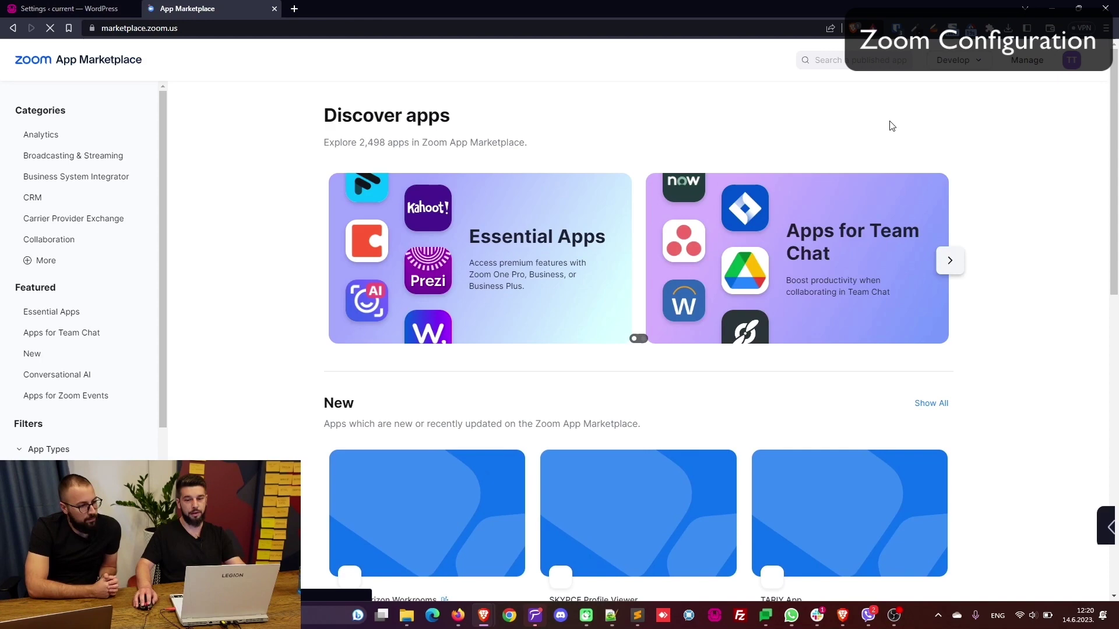
- Build a new Server-to-Server OAuth app named "Amelia Tutorial"
mouse_move(968, 70)
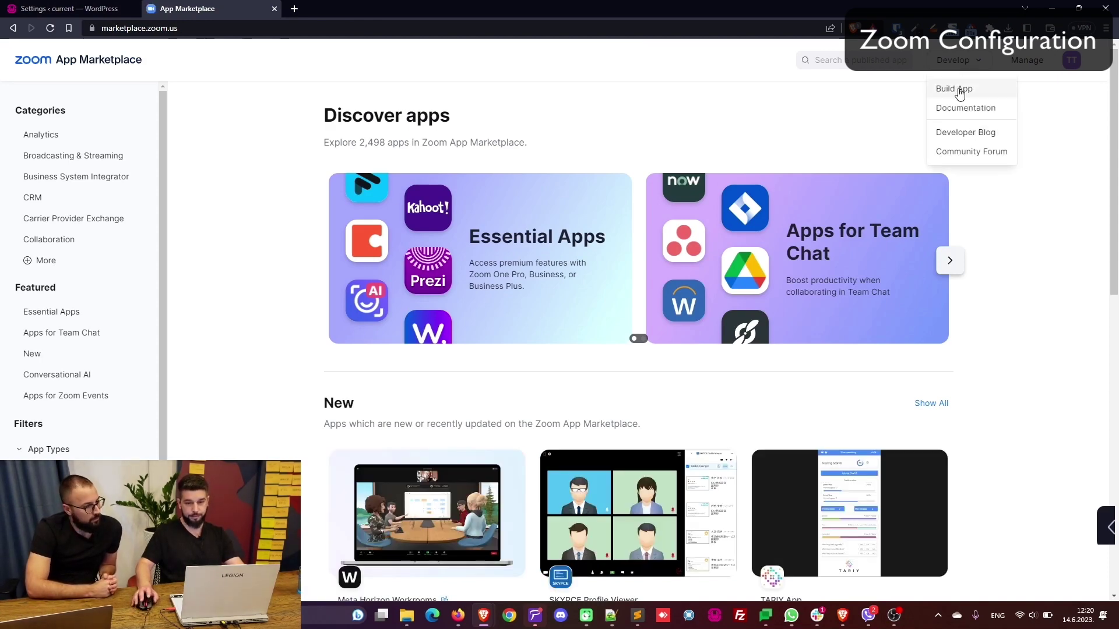
left_click(959, 91)
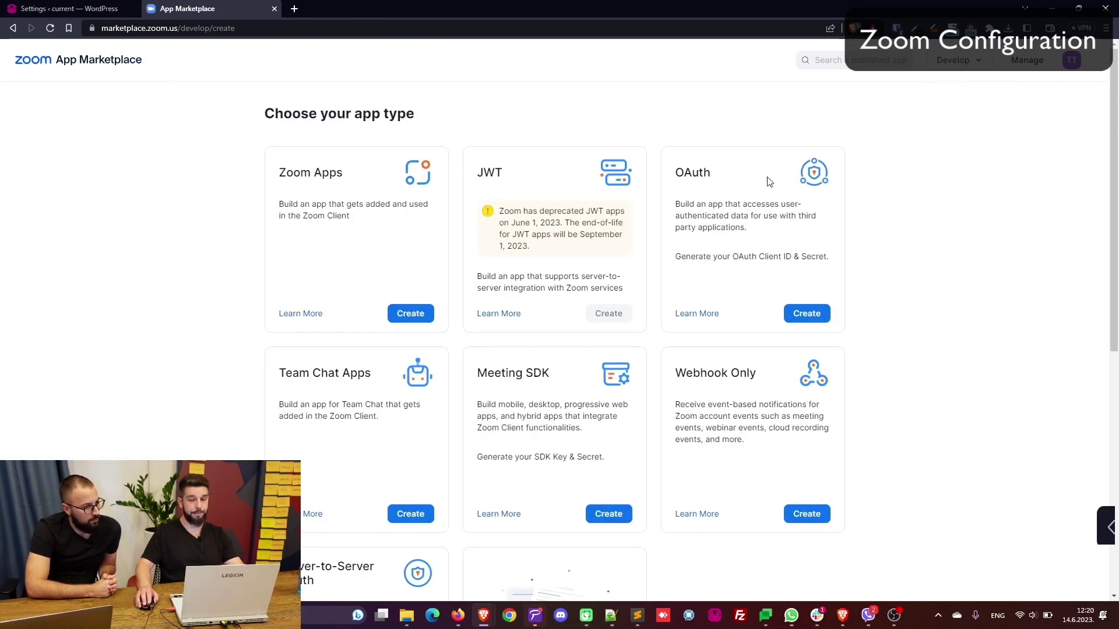
double_click(691, 175)
scroll(696, 172, "down", 5)
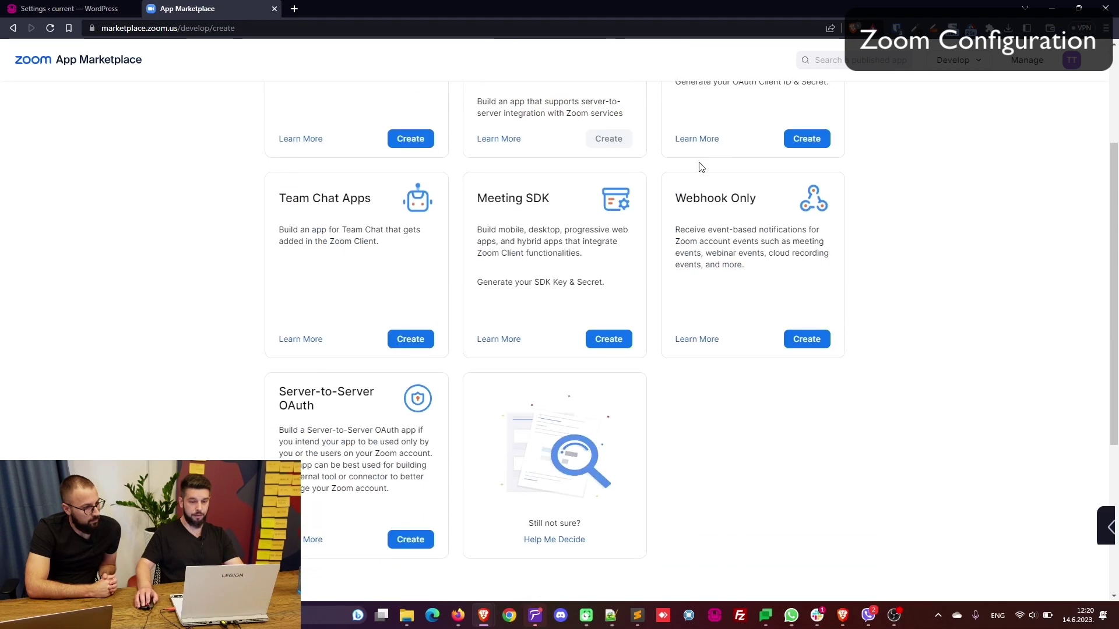
left_click_drag(298, 276, 373, 277)
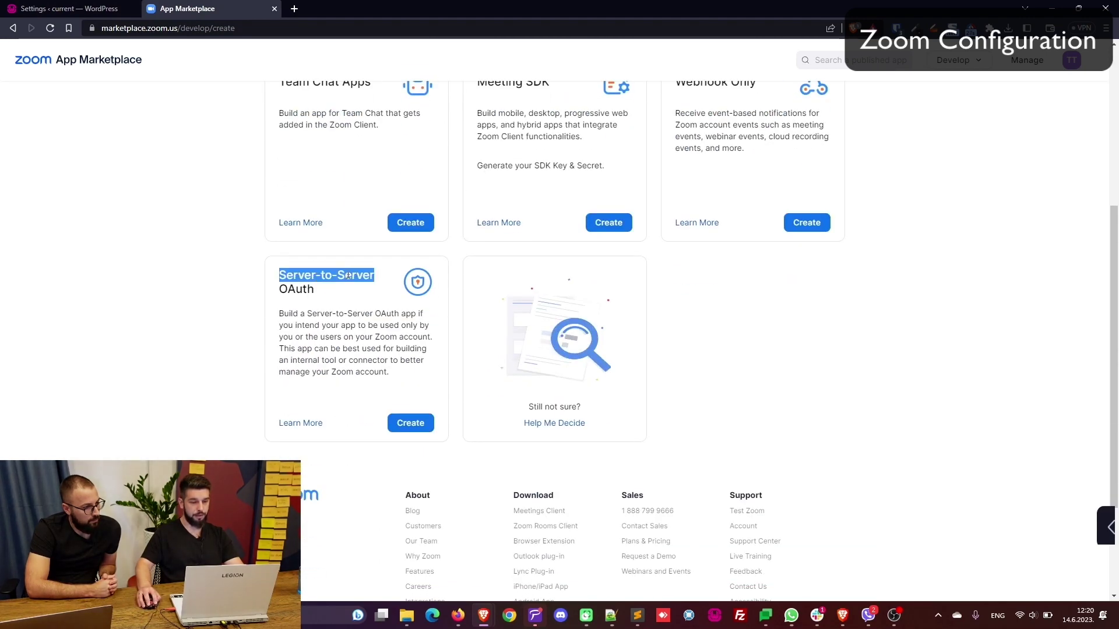
left_click(348, 260)
left_click(415, 422)
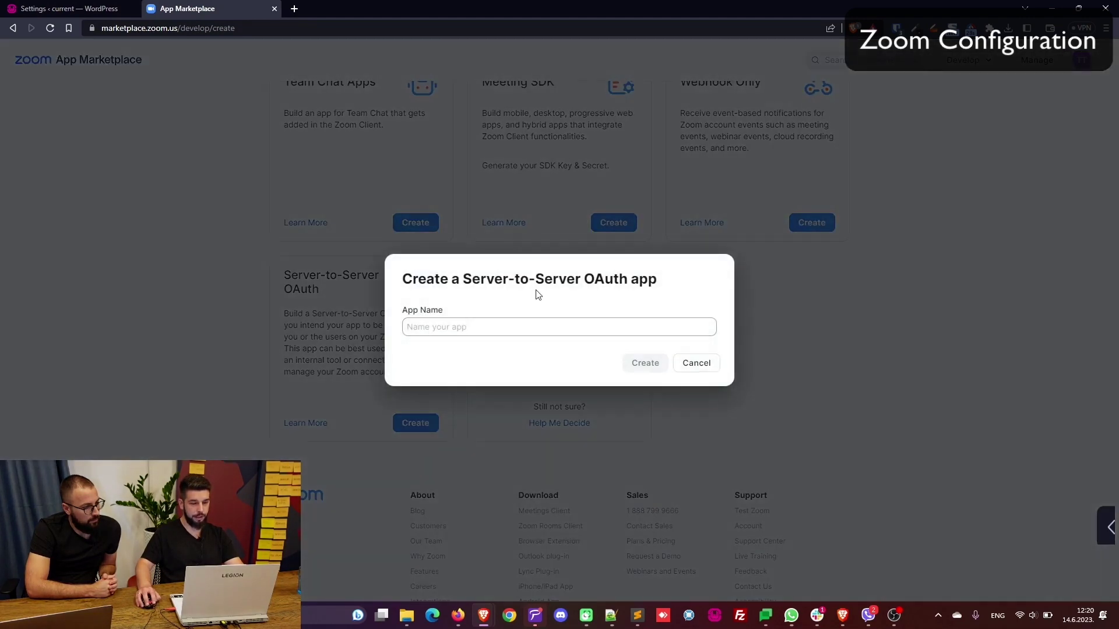
left_click(538, 324)
type("Amelia Tutorial")
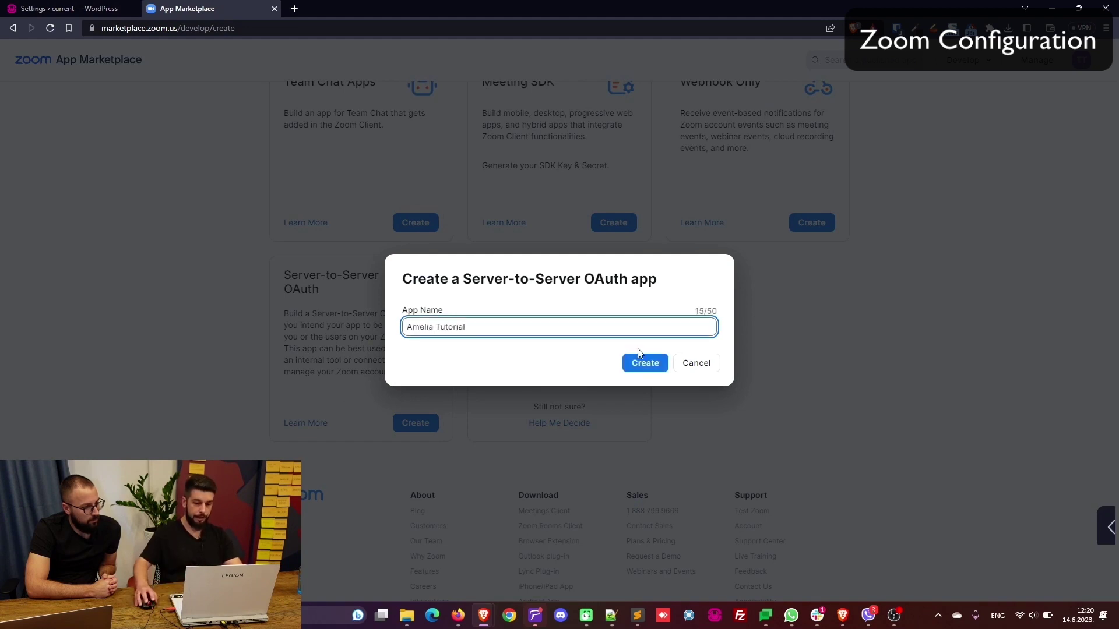
left_click(645, 363)
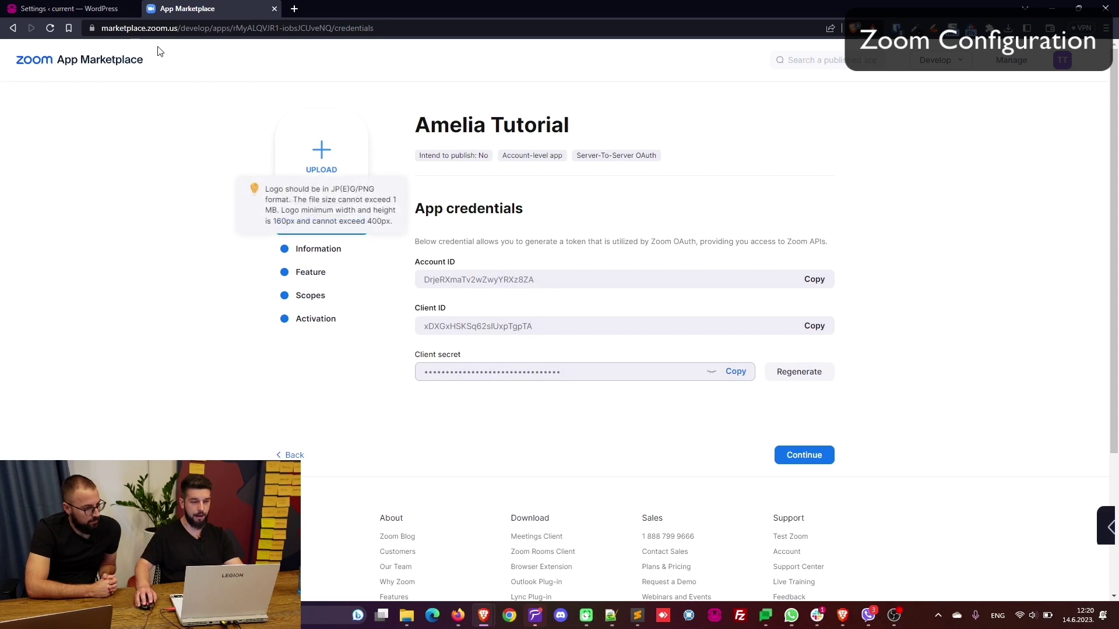
- Return to Amelia's settings in WordPress and enable Server-to-Server OAuth for the Zoom integration
left_click(72, 8)
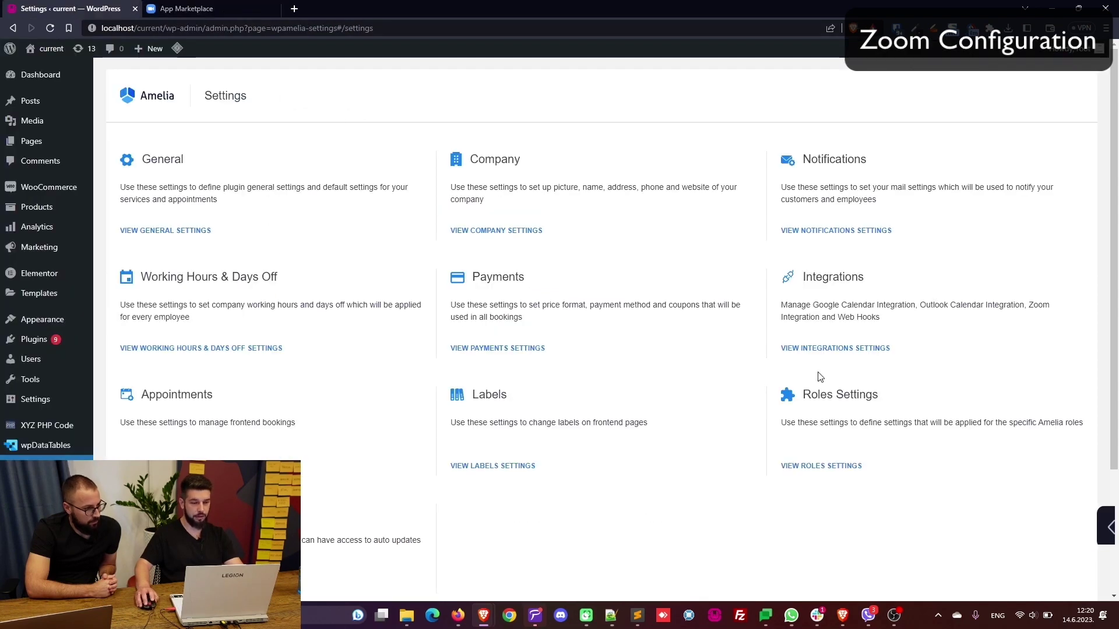
left_click(833, 350)
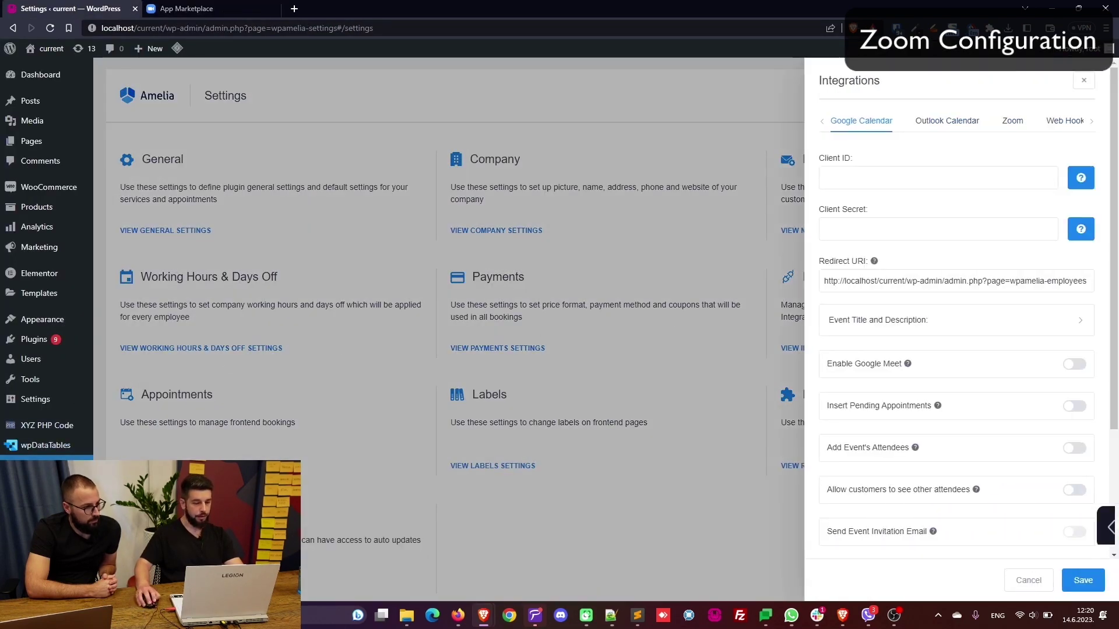
left_click(1001, 128)
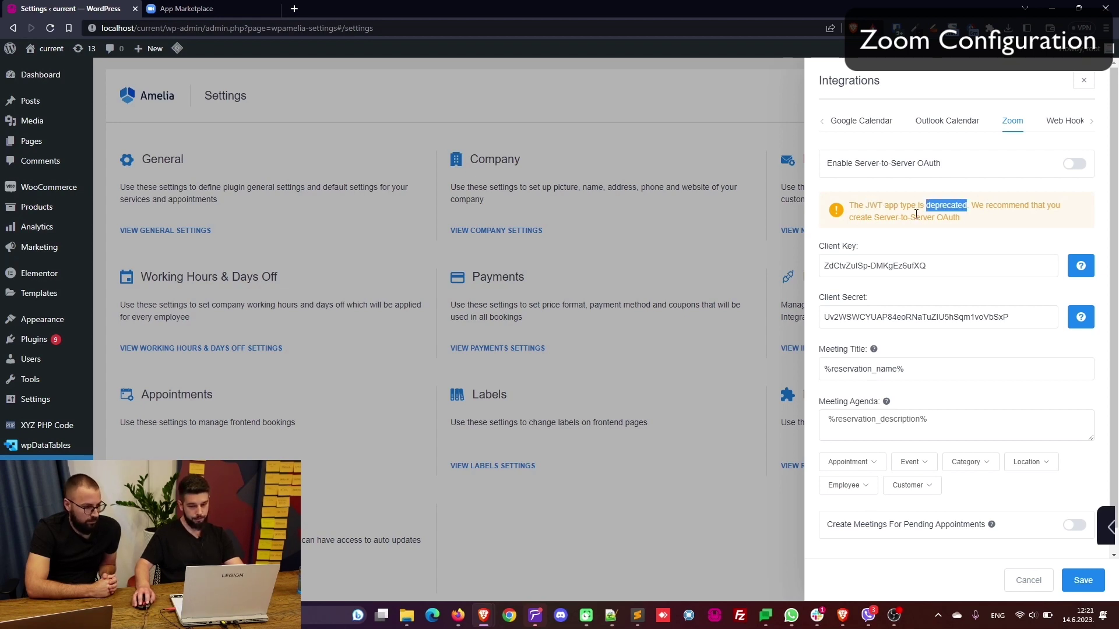
left_click_drag(874, 217, 959, 218)
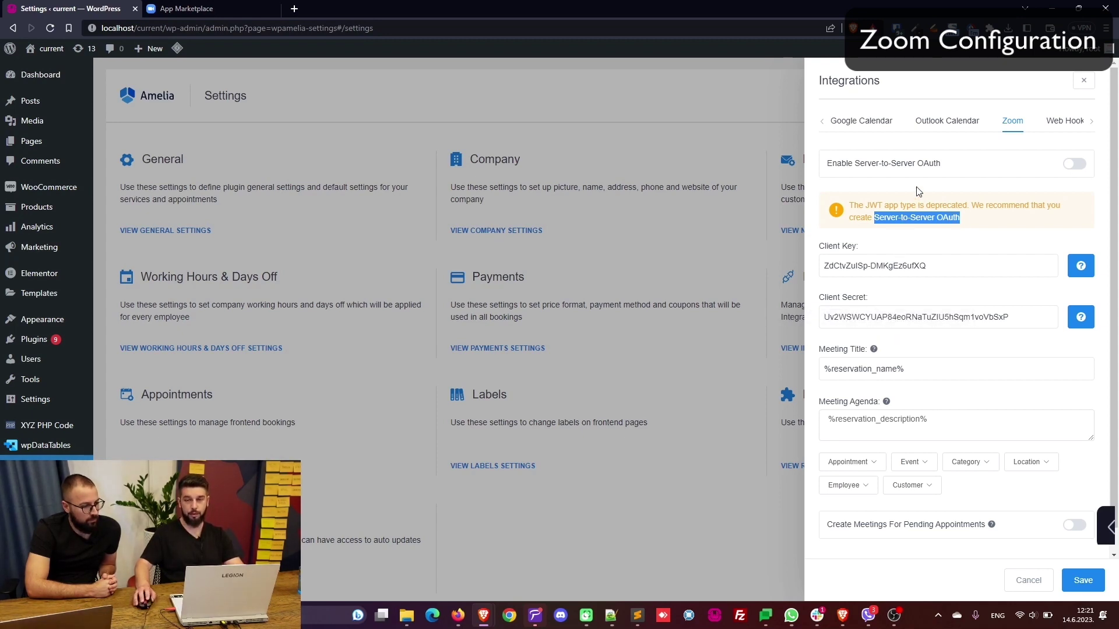
left_click(1073, 166)
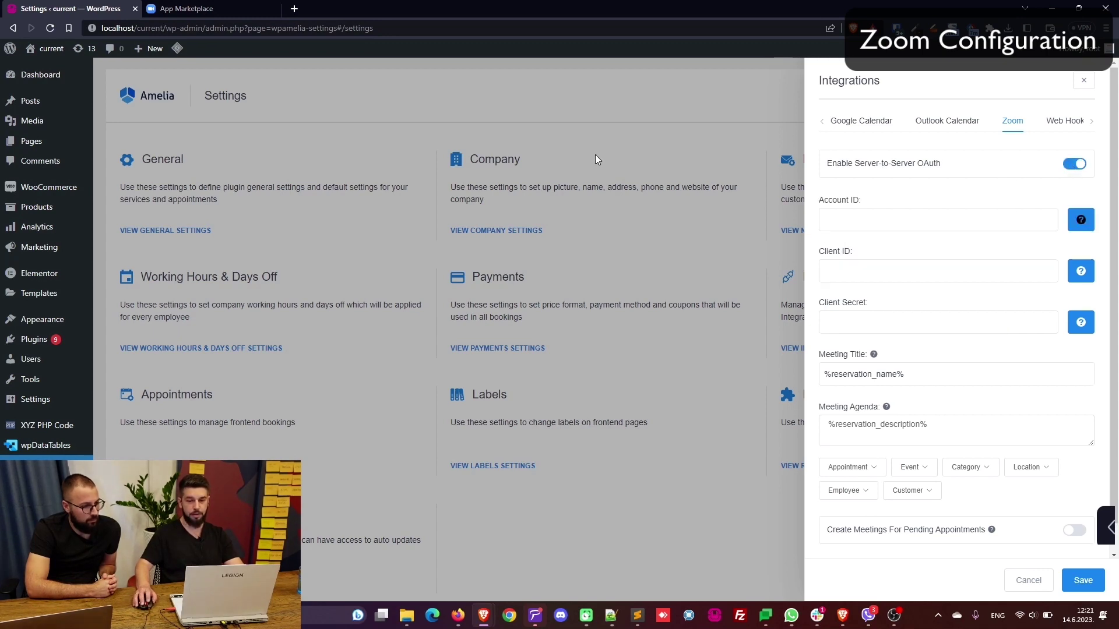
- Copy the Account ID and Client ID from the Zoom app's credentials into the matching fields of Amelia's Zoom integration
left_click(227, 7)
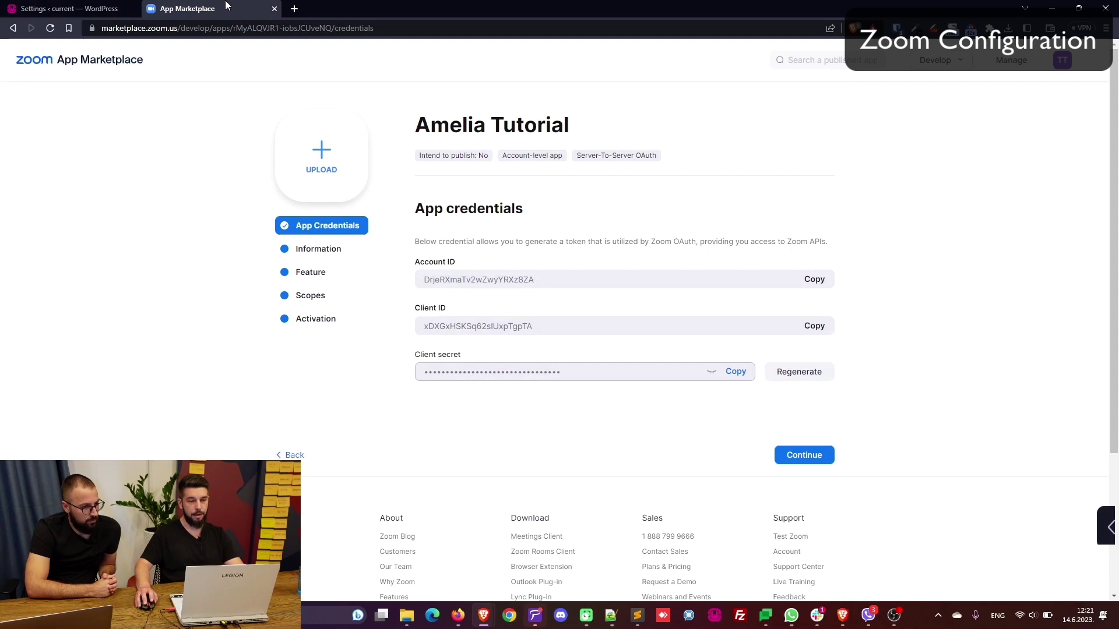
left_click(815, 280)
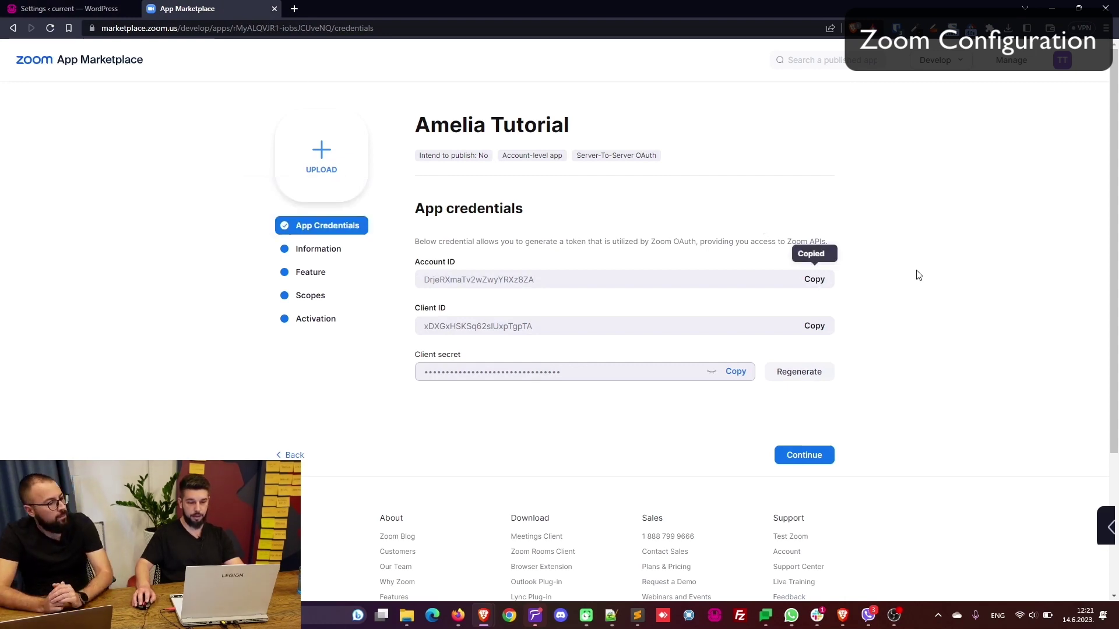
key("ctrl+Tab")
left_click(896, 216)
key("ctrl+v")
key("ctrl+Tab")
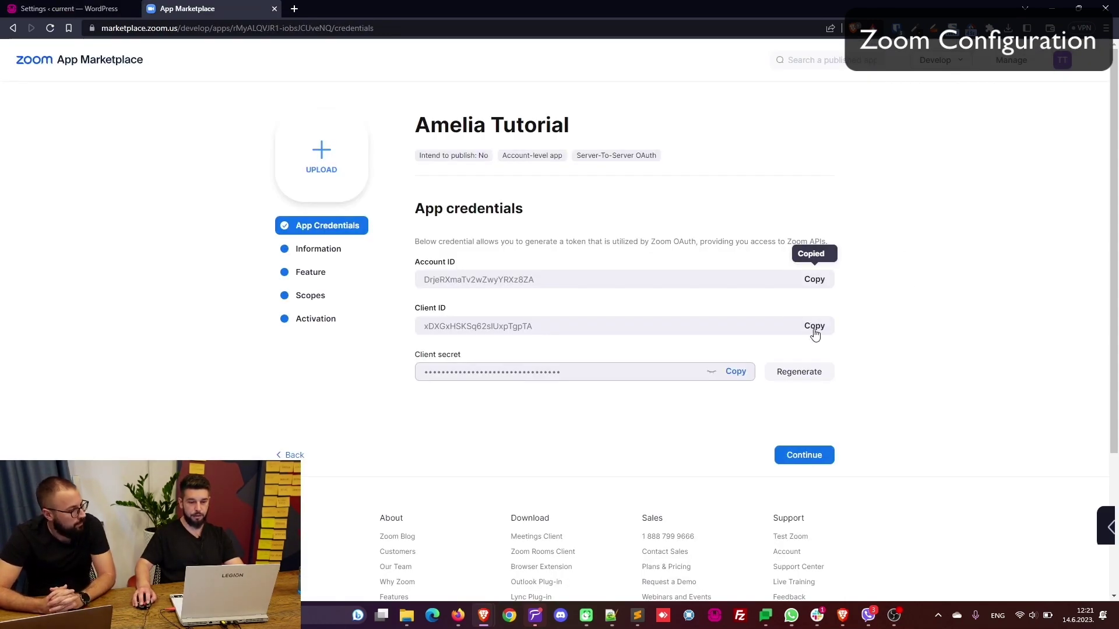
left_click(812, 326)
key("ctrl+Tab")
left_click(927, 273)
- Copy the Zoom app's client secret into Amelia's Client Secret field and save the integration settings
key("ctrl+Tab")
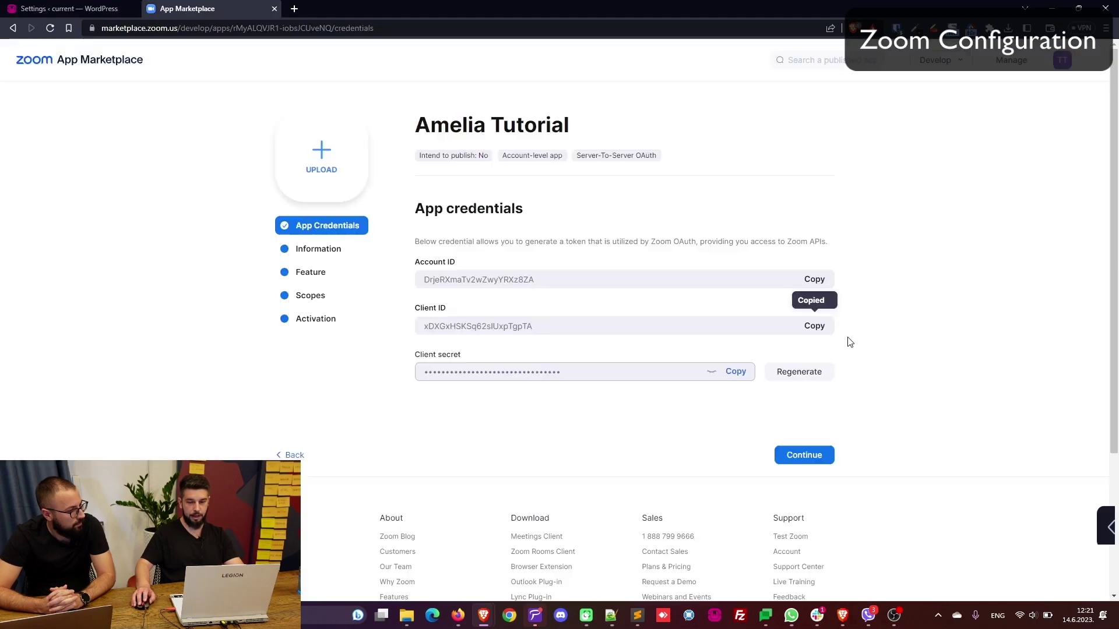
left_click(735, 372)
key("ctrl+Tab")
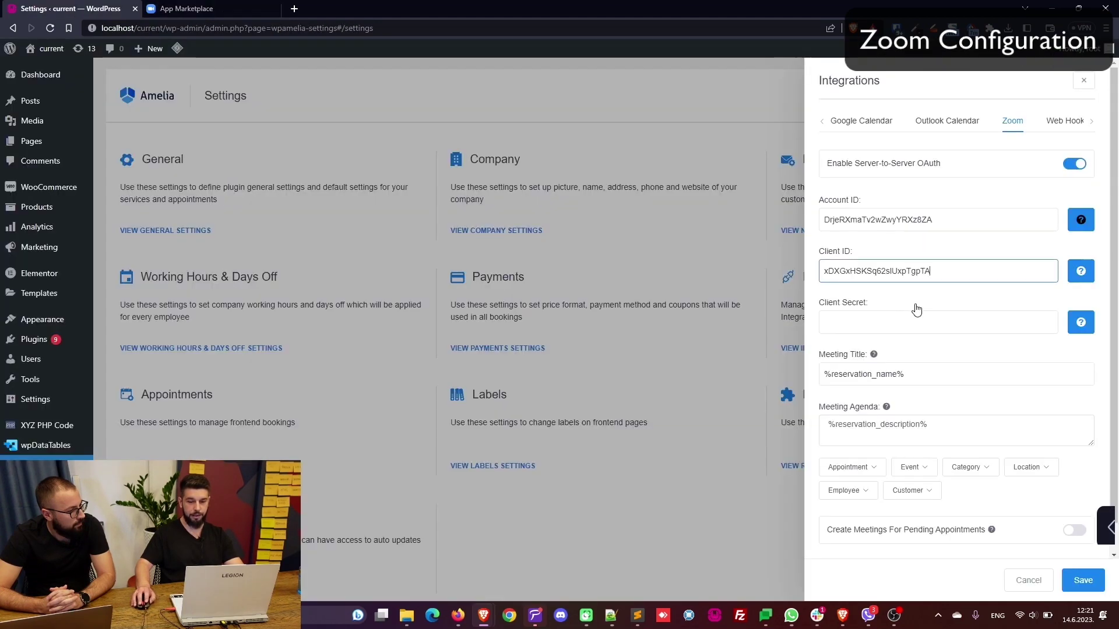
left_click(919, 322)
key("ctrl+v")
left_click(1081, 581)
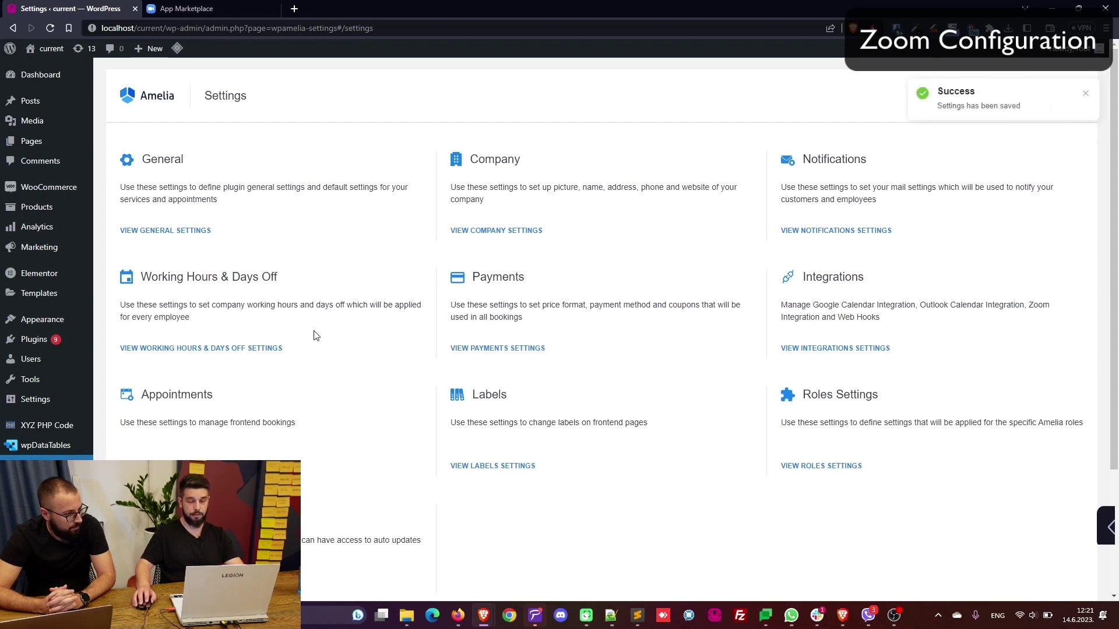
- Try assigning the available Zoom user in the profile of the Amelia employee with ID 6, and clear the selection
scroll(164, 320, "down", 2)
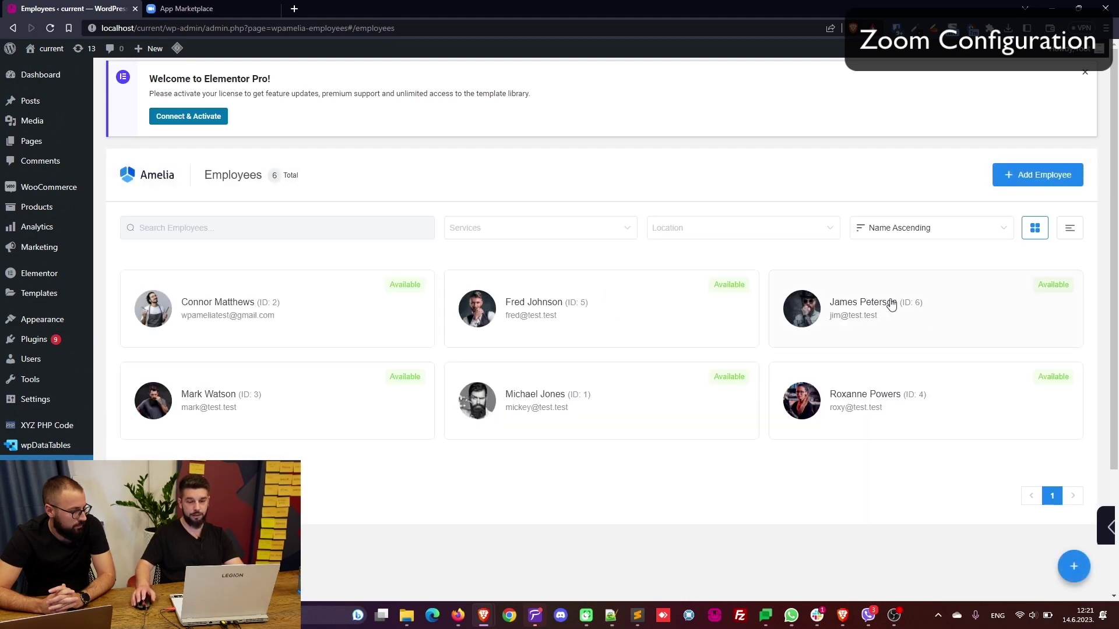
left_click(931, 314)
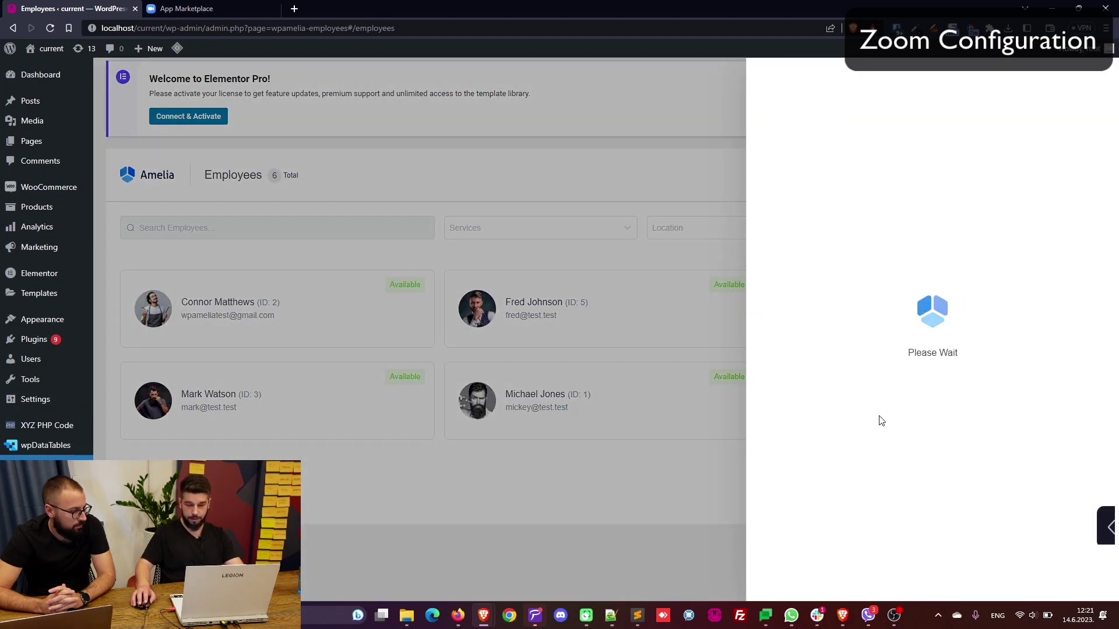
left_click(869, 512)
scroll(874, 507, "down", 1)
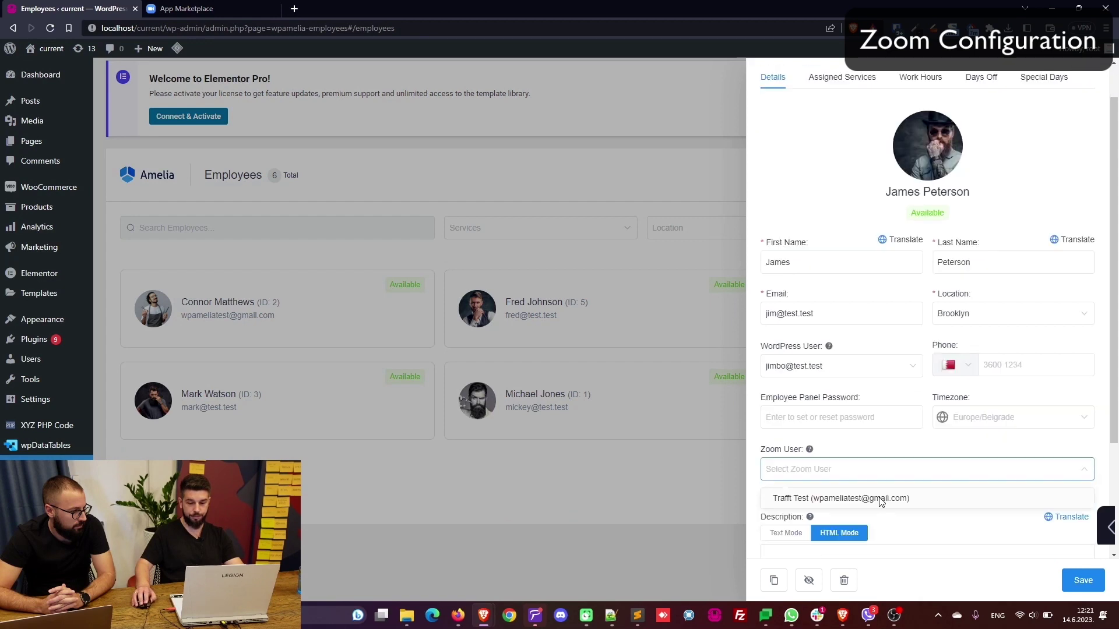
scroll(881, 502, "down", 3)
left_click(913, 343)
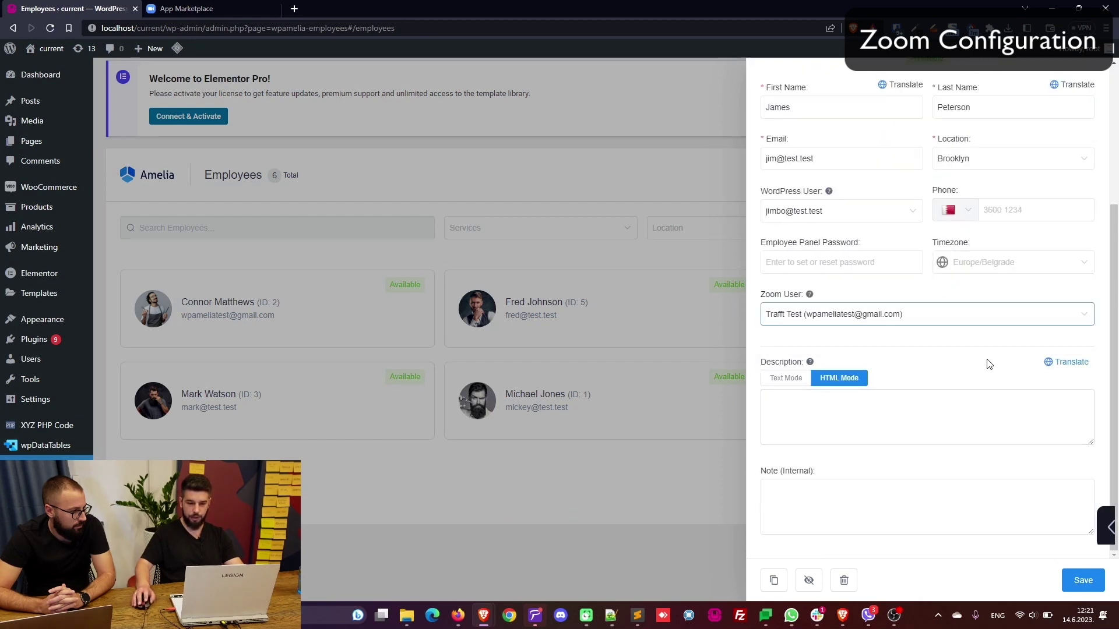
left_click(1085, 317)
left_click(830, 317)
left_click(912, 343)
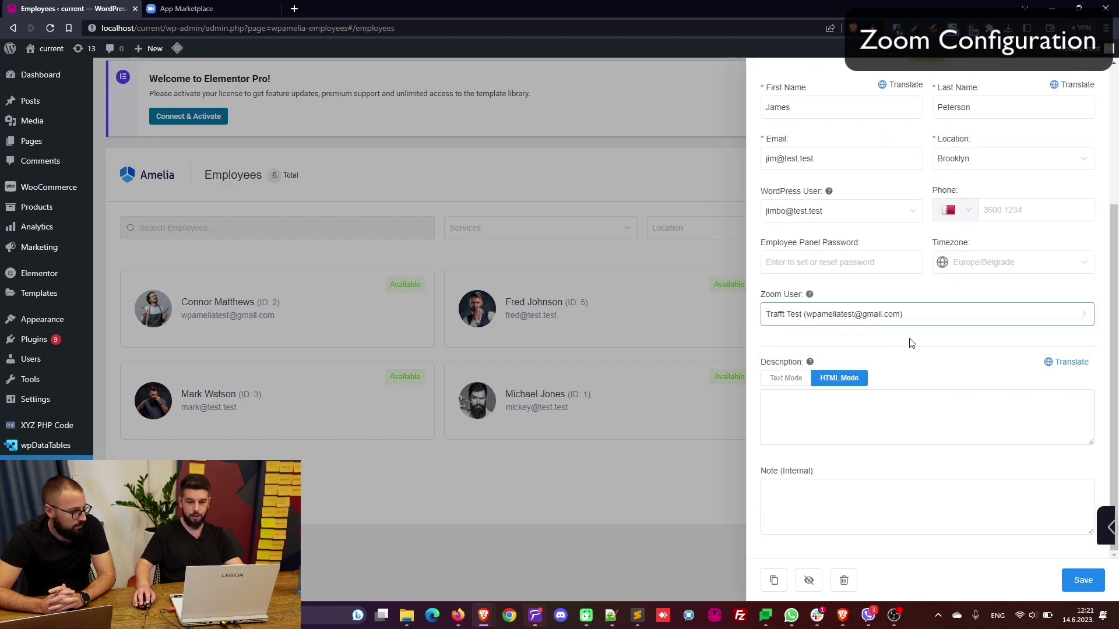
left_click(1084, 315)
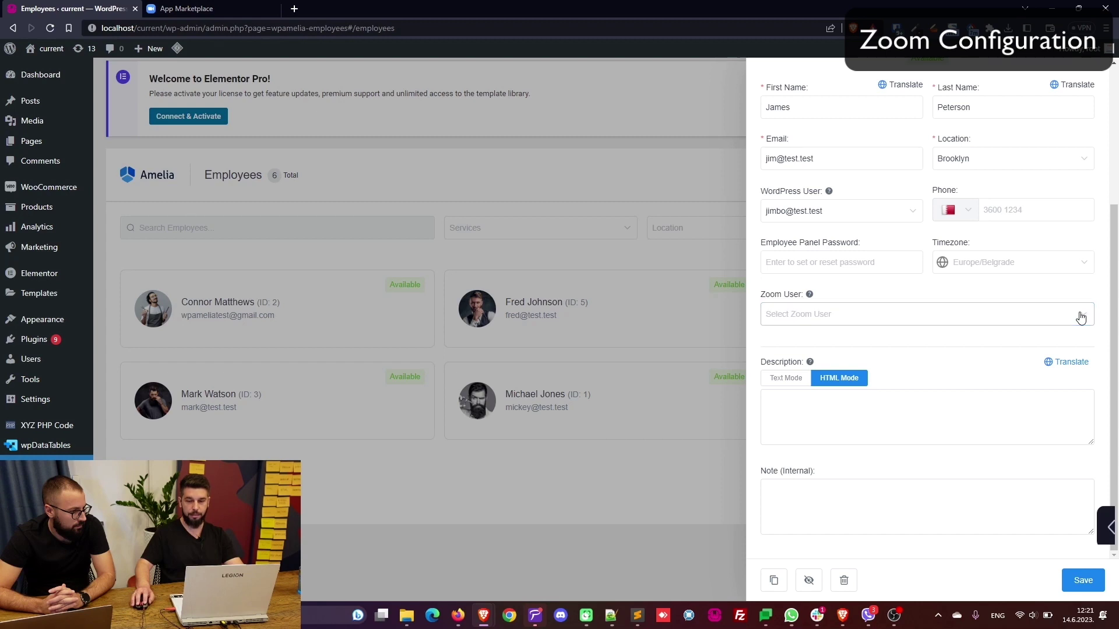
- In the Zoom app's basic information, set the short description to "Tutorial Video" and the company name to "TMS"
left_click(231, 7)
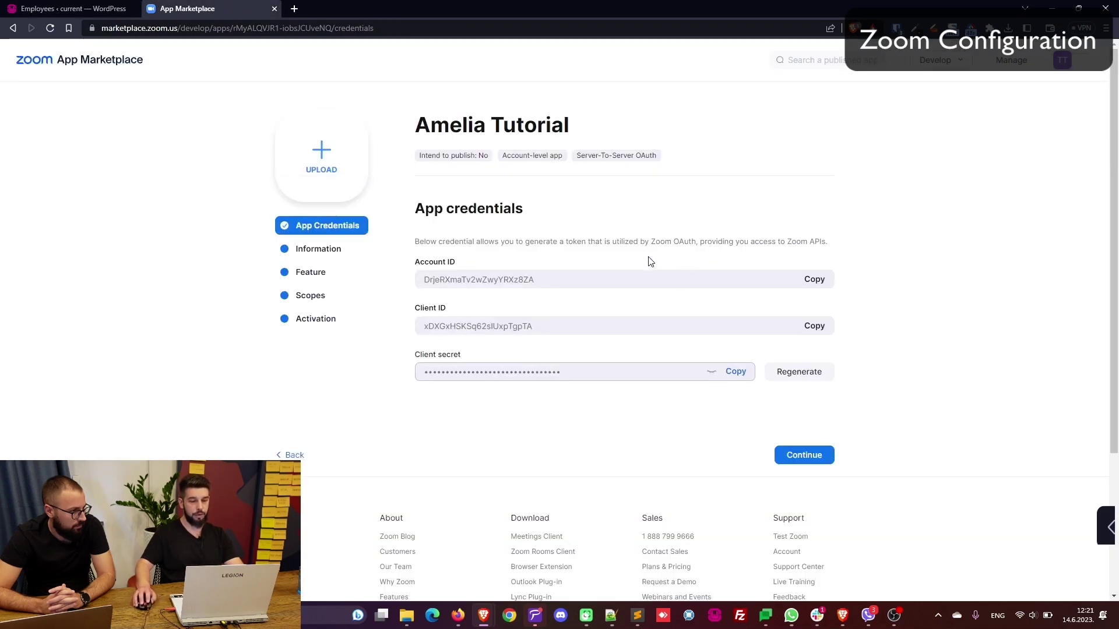
left_click(339, 251)
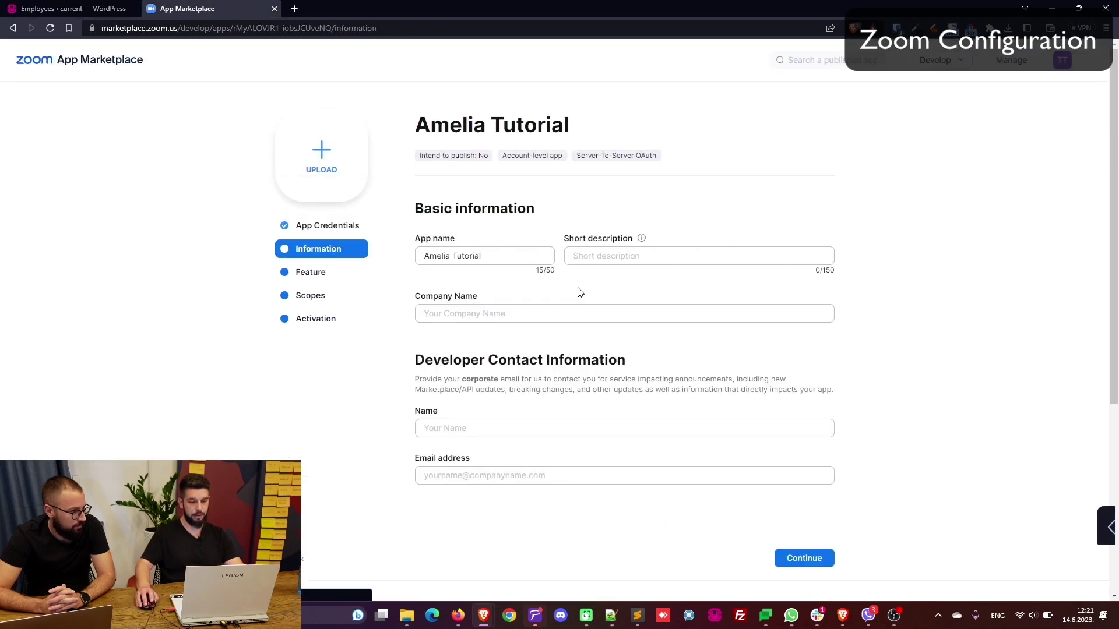
left_click(591, 260)
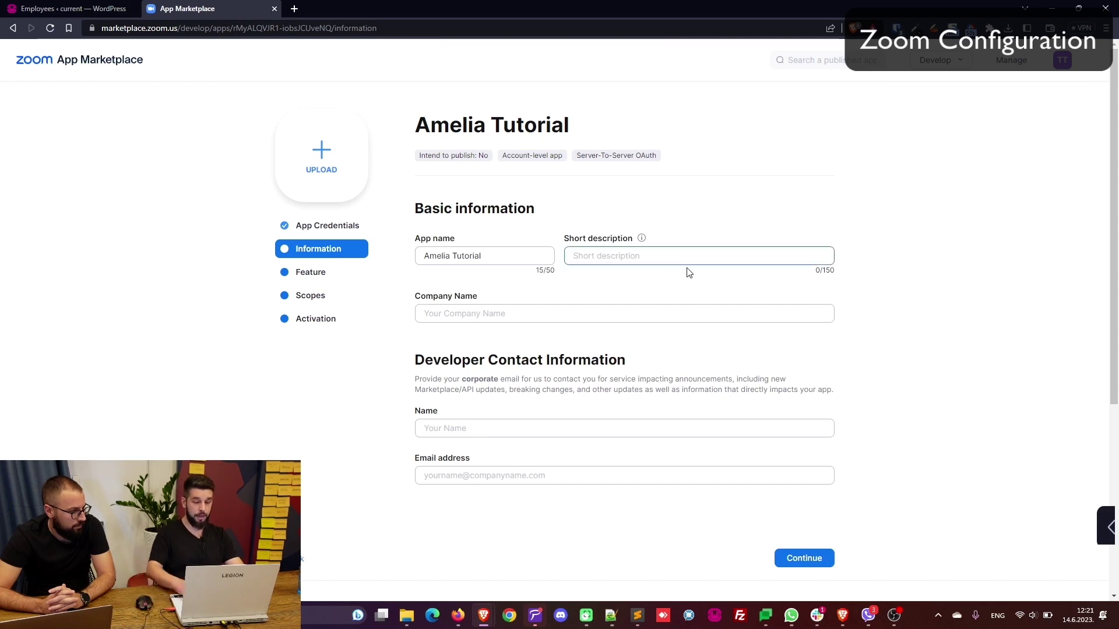
type("Tutori")
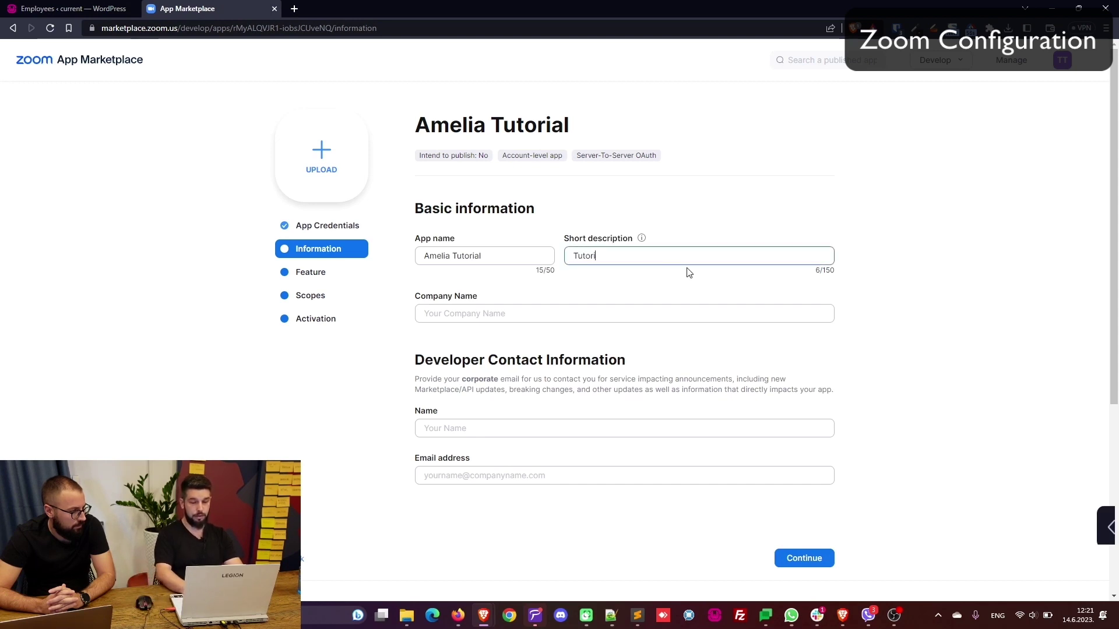
type("al Video")
key("Tab")
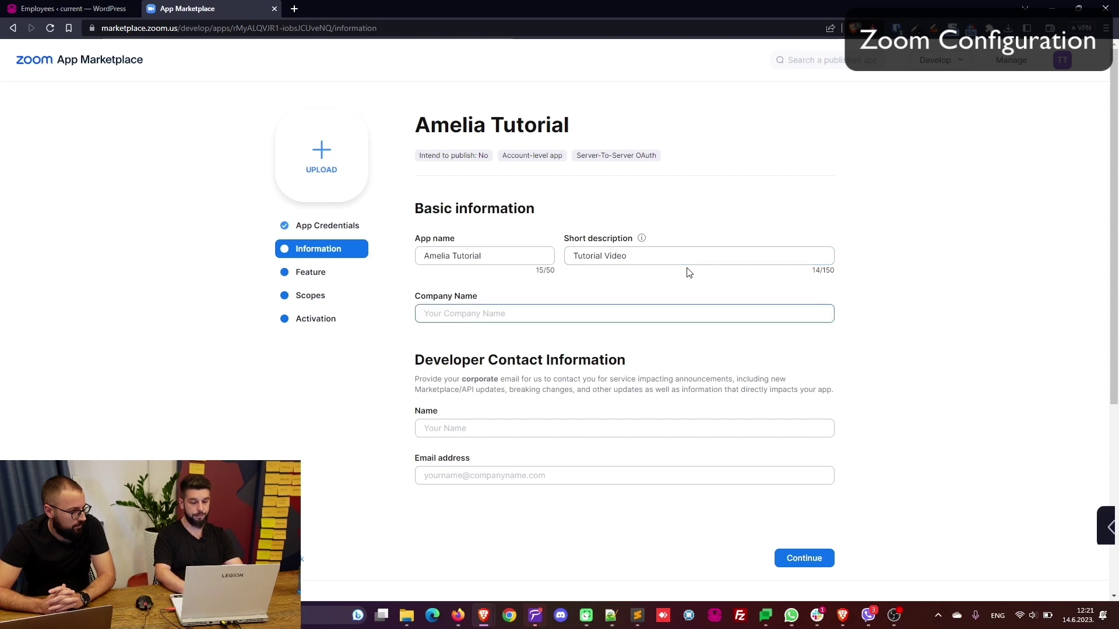
type("TMS")
key("Tab")
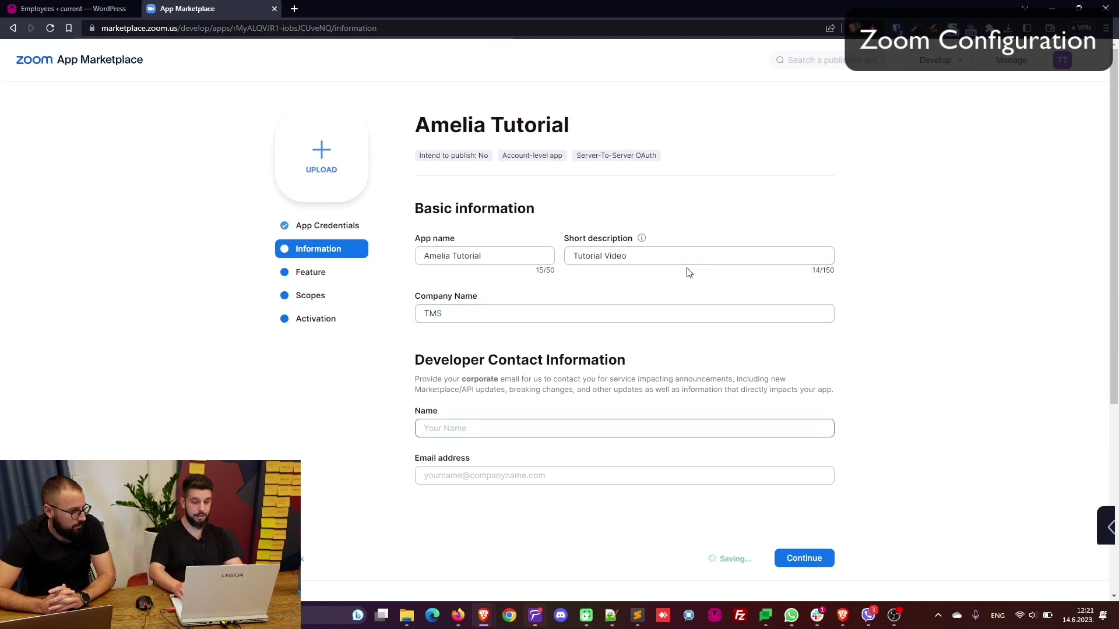
- Fill in the developer contact's name and email address for the Zoom app
type("Aleksandar")
key("Tab")
type("wpam")
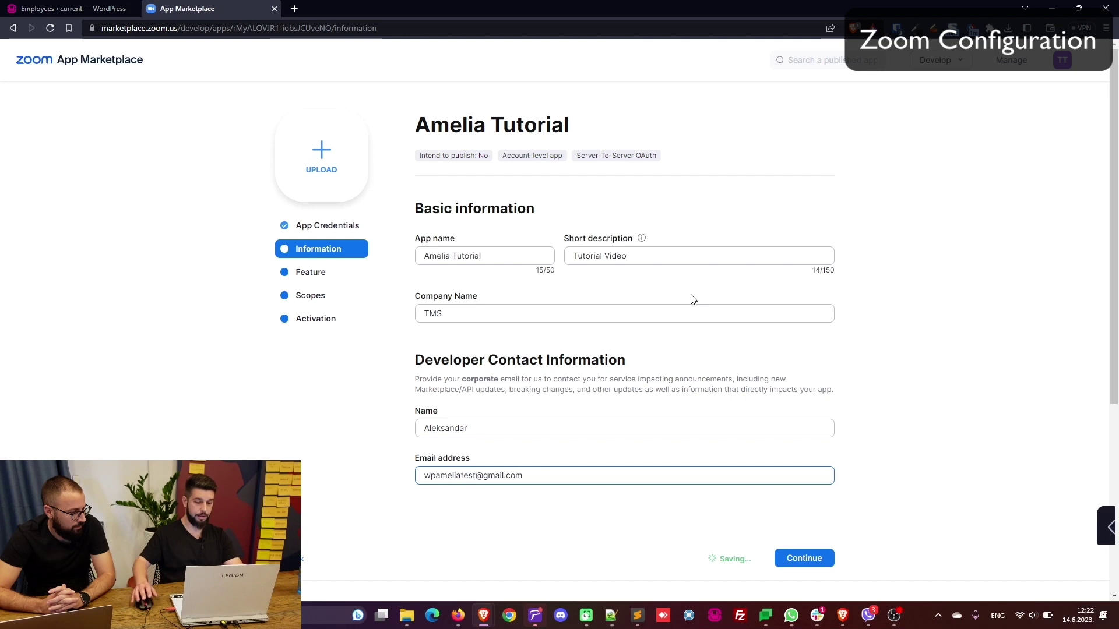
- Proceed past the Zoom app's information and feature pages without changing features, and open the selection for adding scopes
left_click(803, 558)
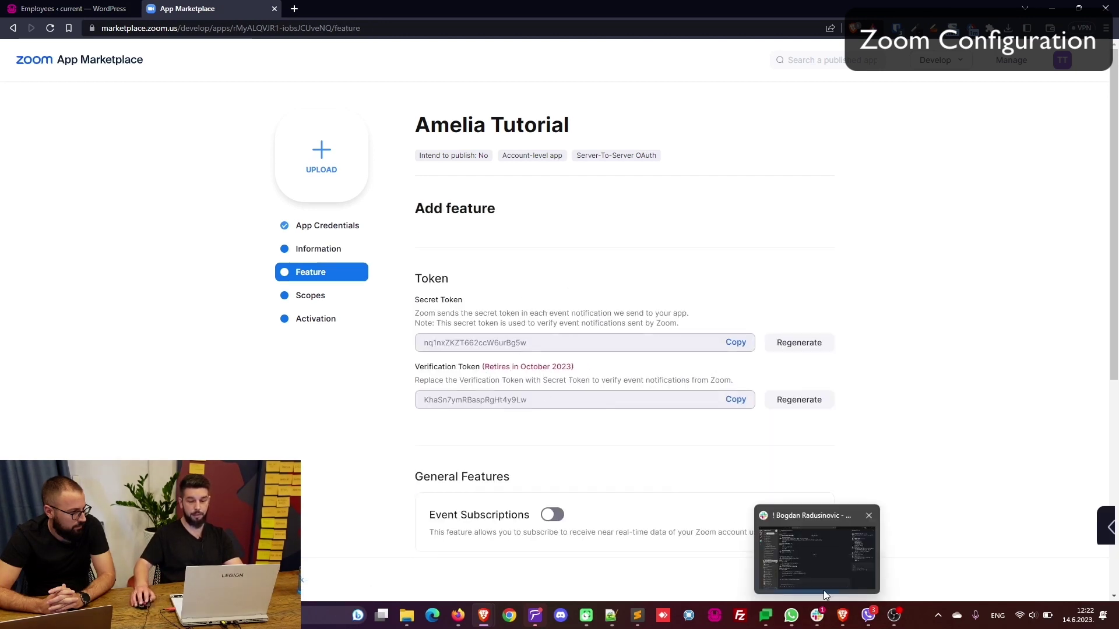
left_click(804, 579)
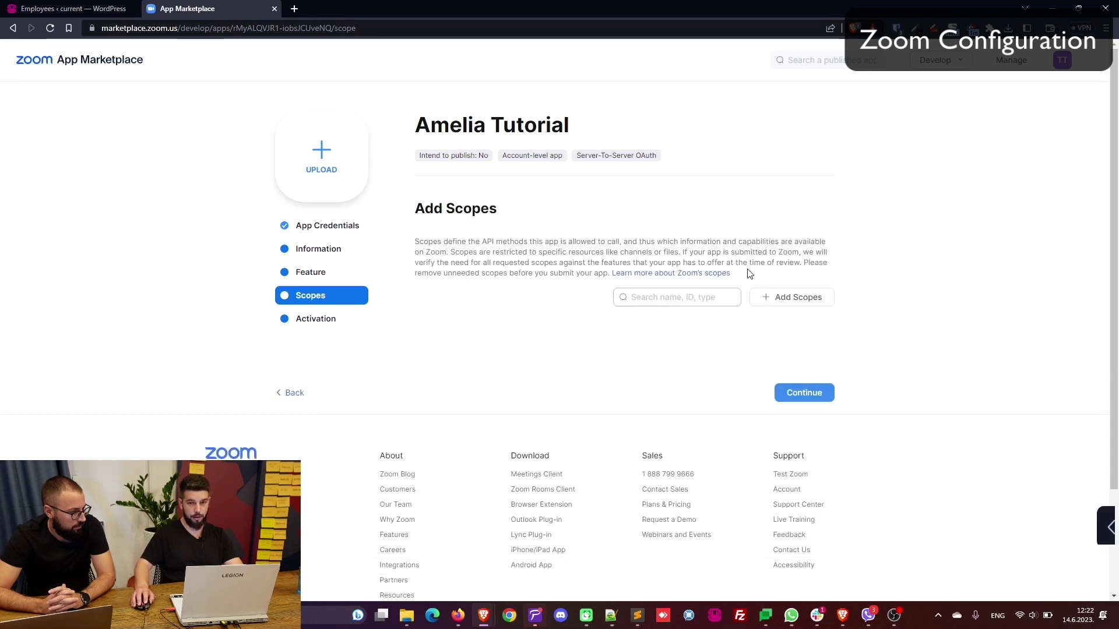
left_click(787, 298)
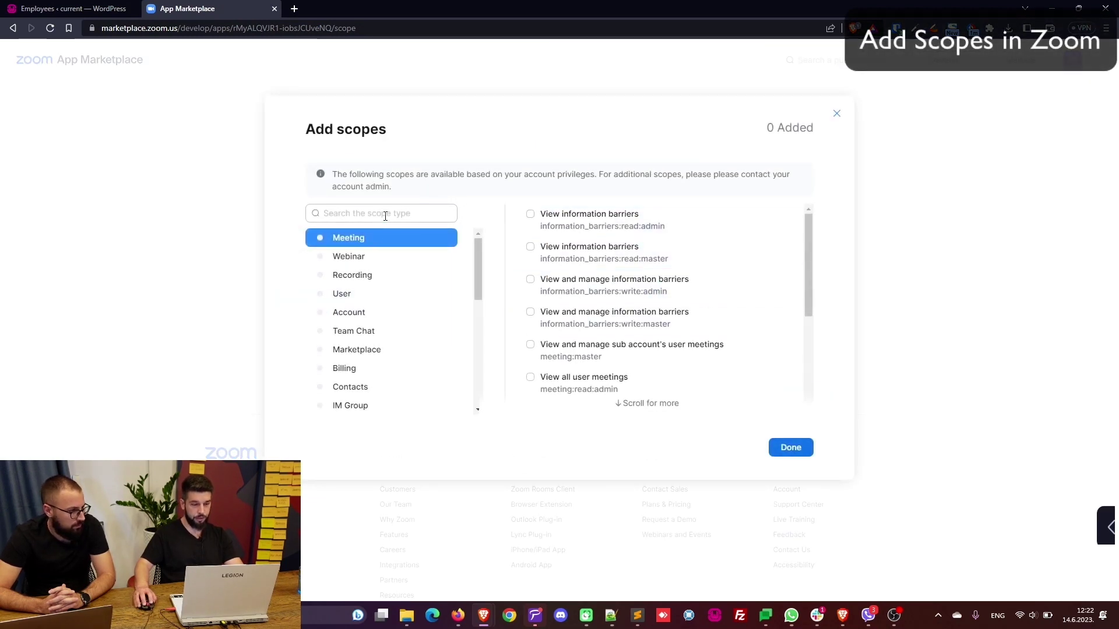
left_click(364, 214)
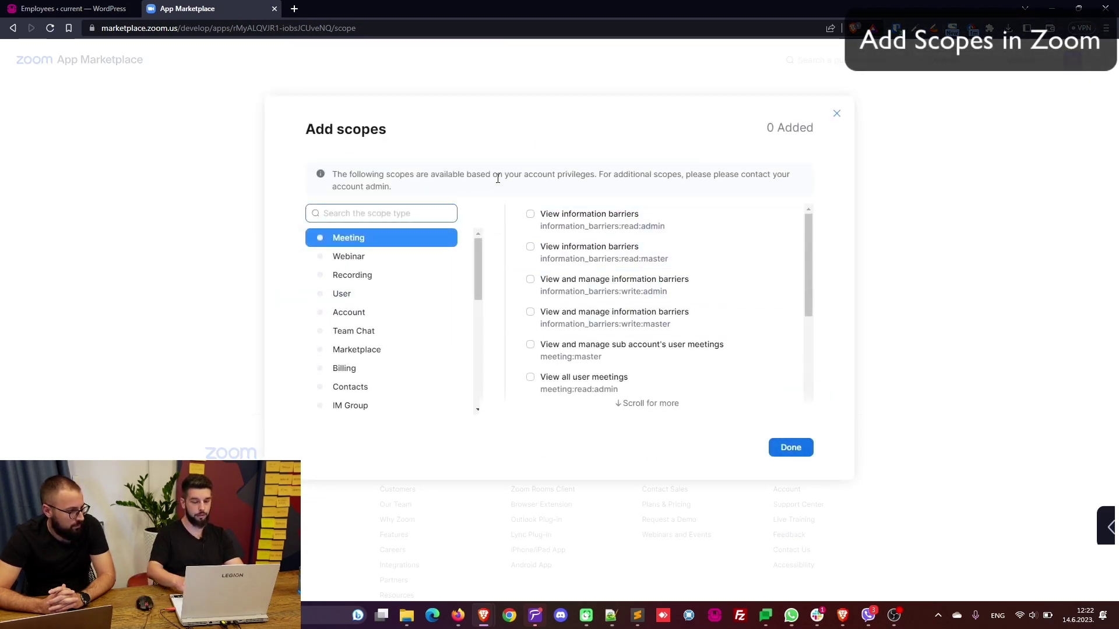
type("view")
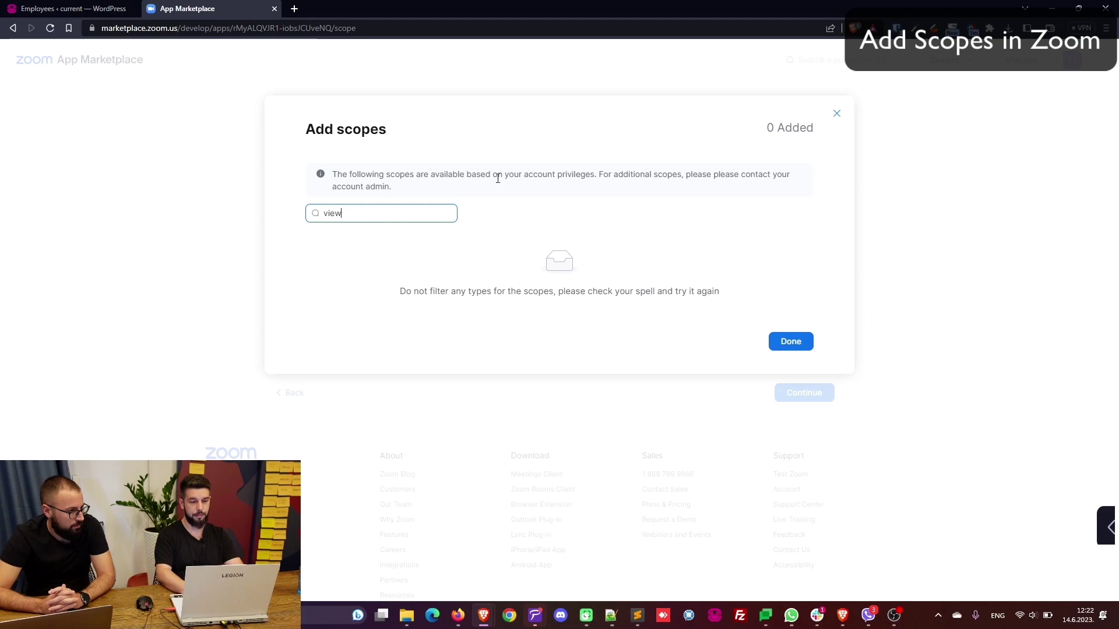
key("BackSpace")
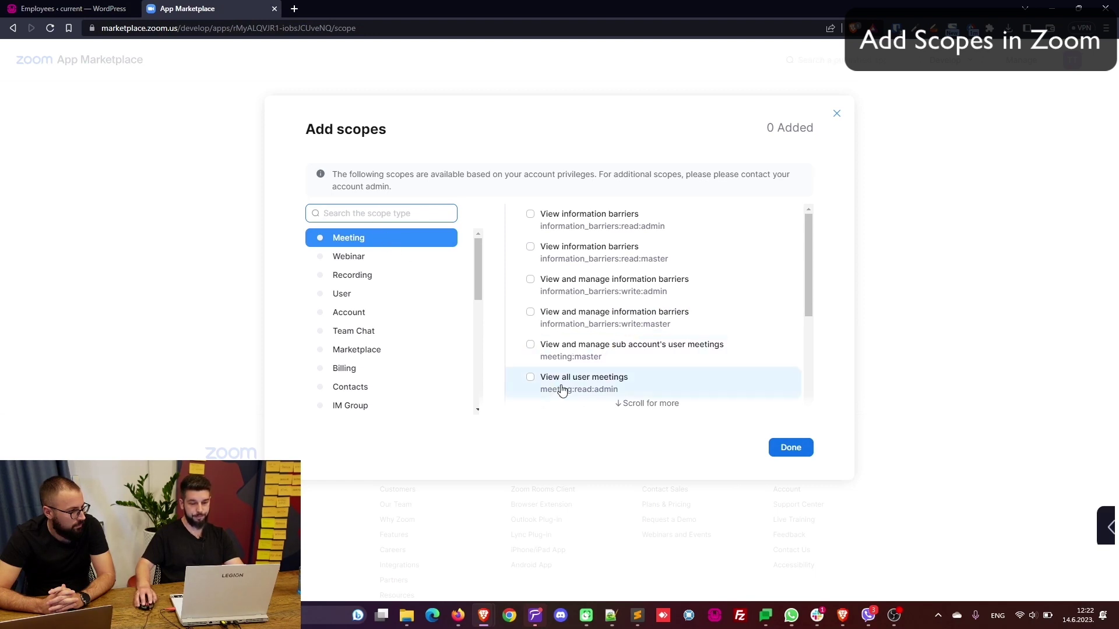
- Add the Meeting scopes "View all user meetings" and "View and manage all user meetings" to the Zoom app
left_click(530, 378)
scroll(594, 344, "down", 2)
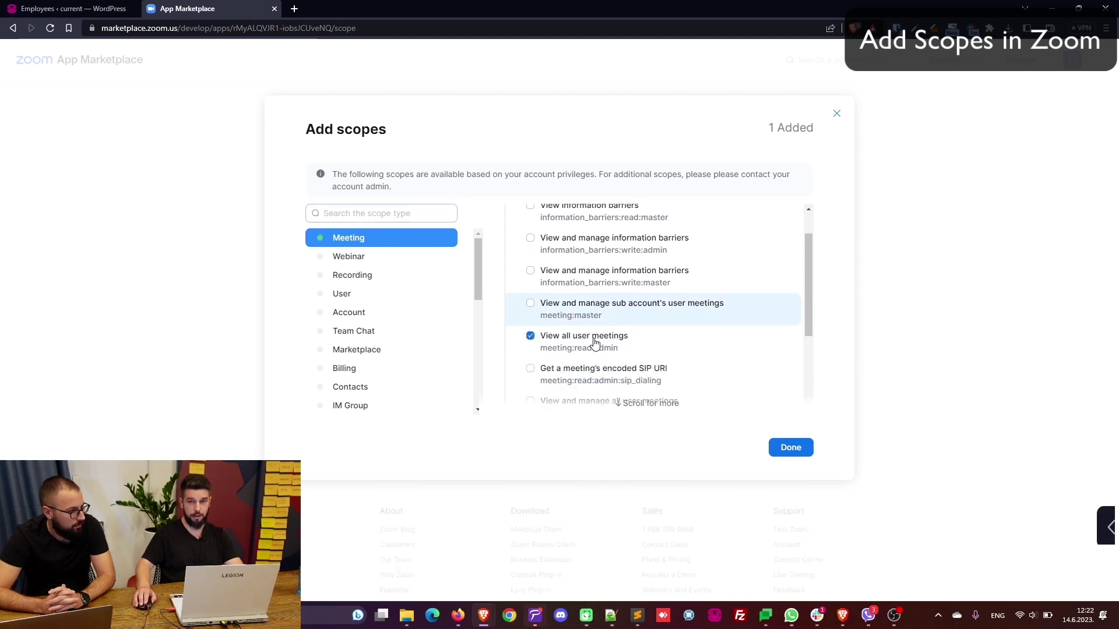
scroll(595, 344, "down", 1)
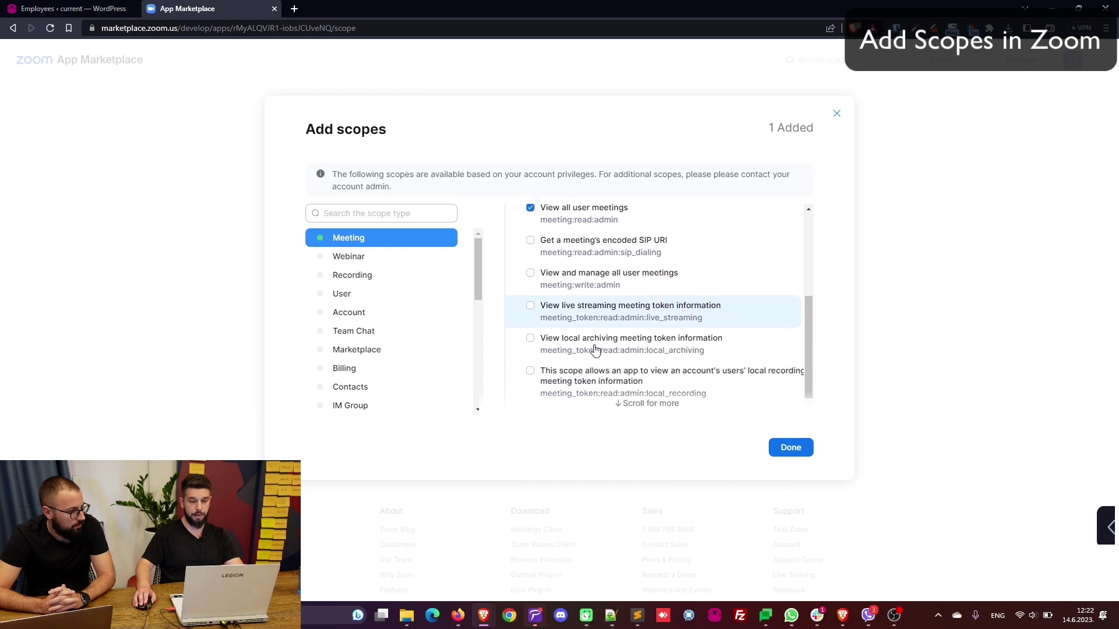
left_click(530, 262)
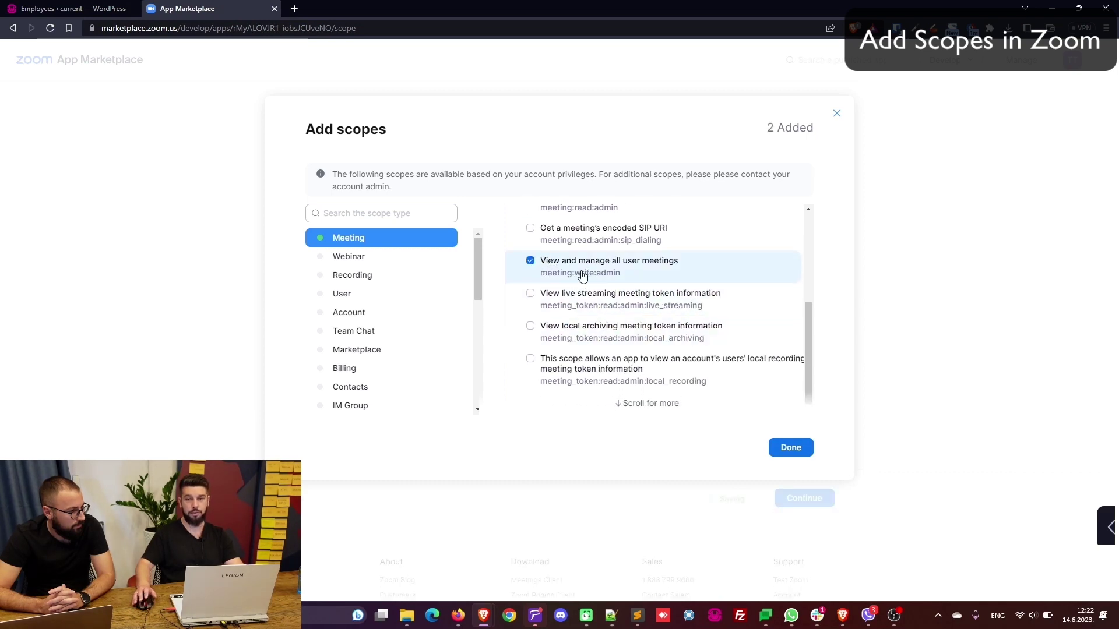
scroll(565, 275, "up", 1)
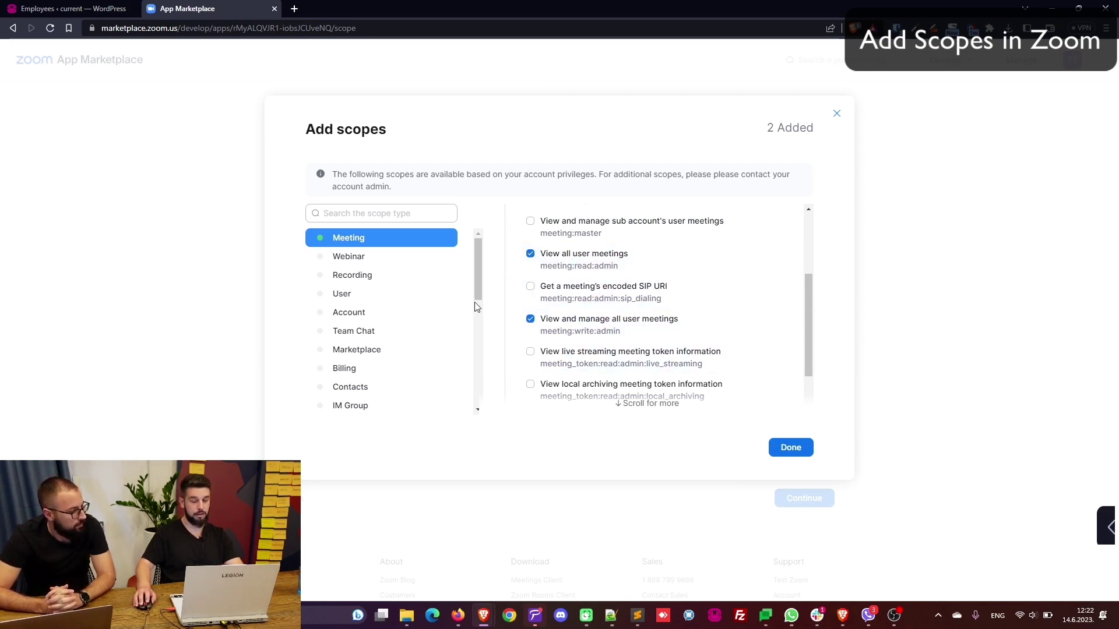
- Add the User scopes "View all user information" and "View users information and manage users", and finish the scope selection
left_click(347, 297)
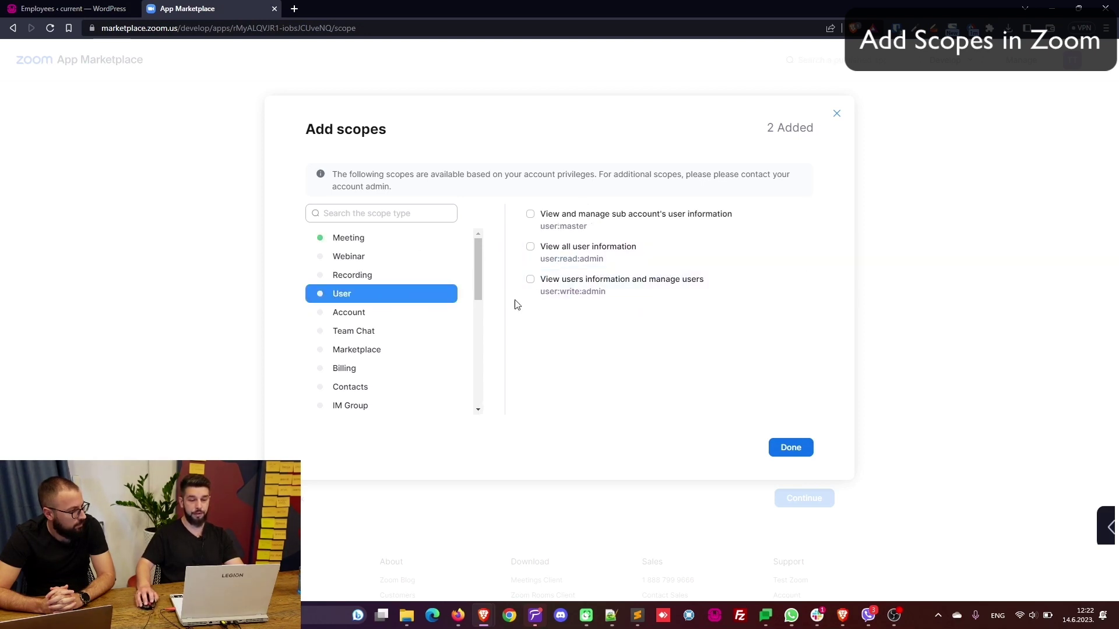
left_click(531, 247)
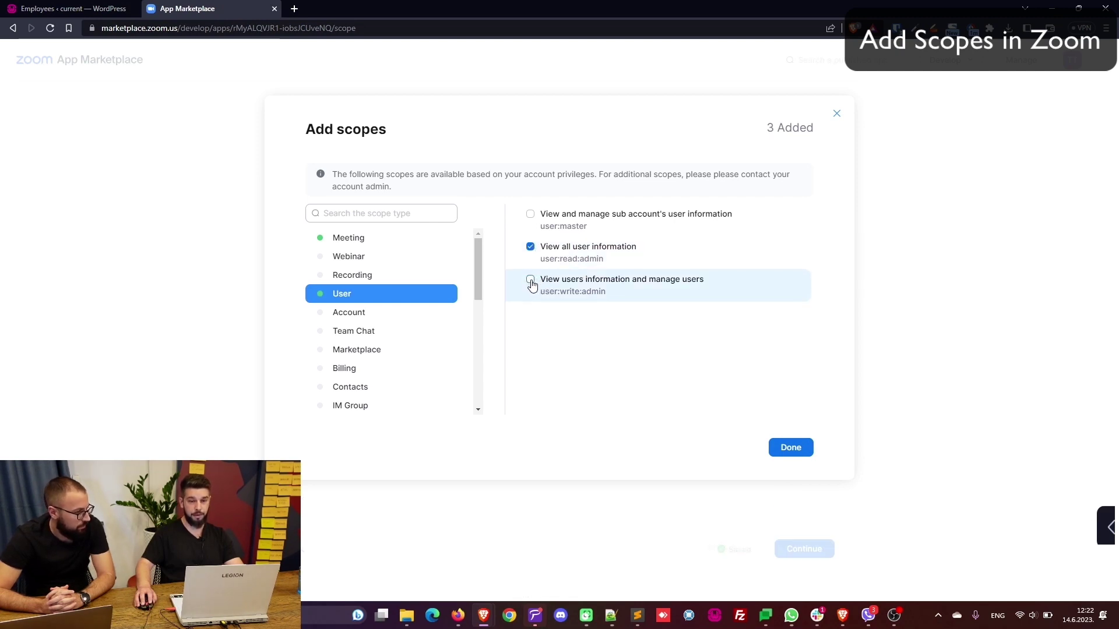
left_click(531, 282)
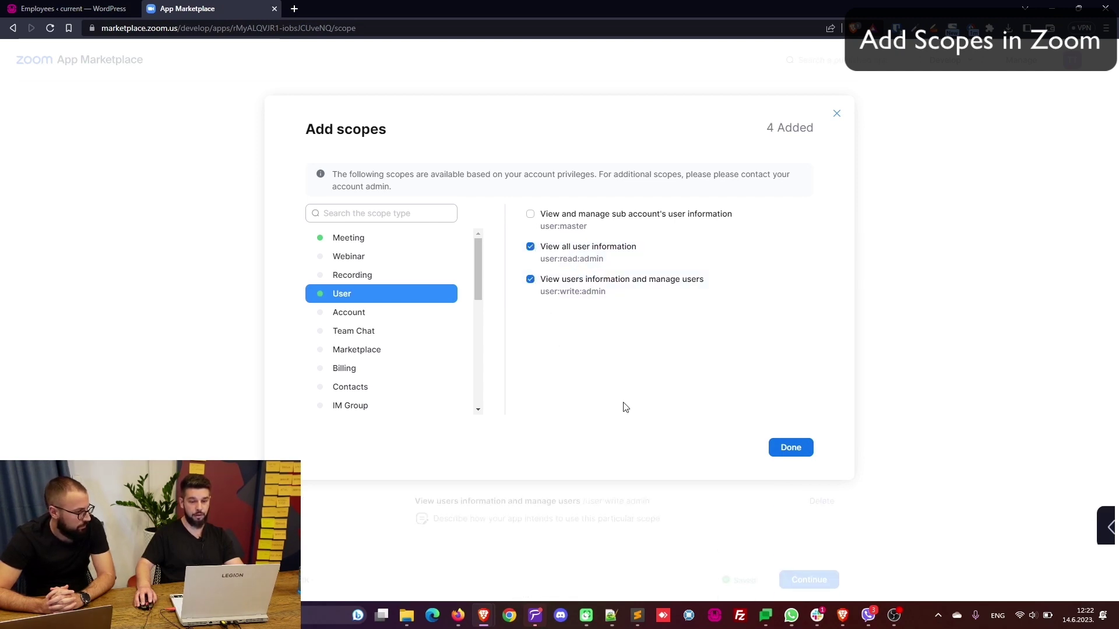
left_click(791, 448)
- Continue from the scopes page and activate the Zoom app on the account
scroll(526, 430, "down", 2)
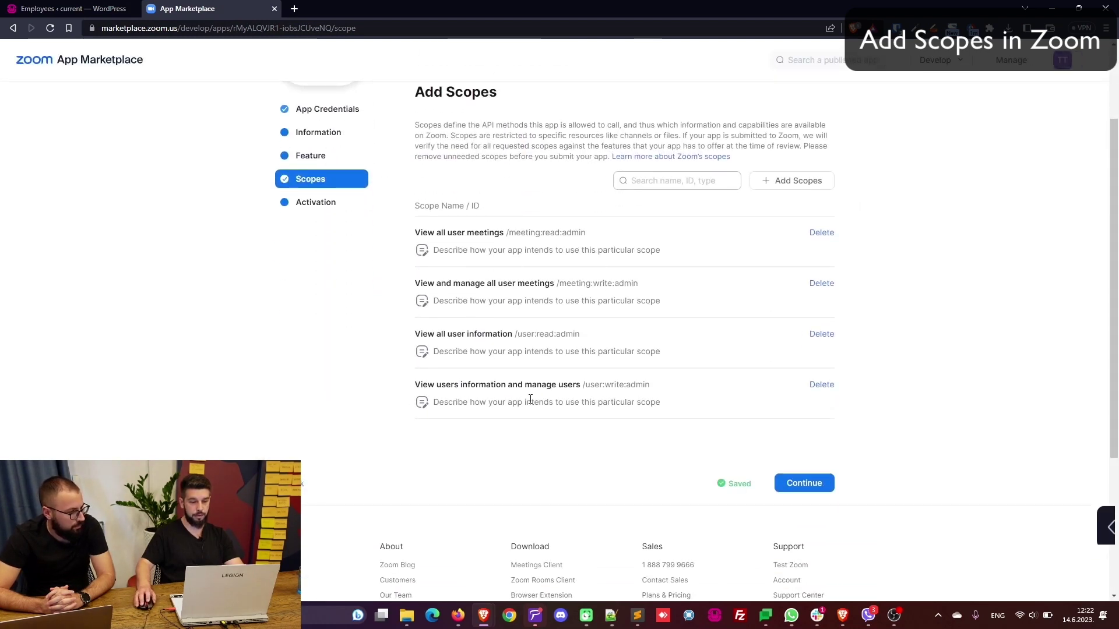
left_click(811, 487)
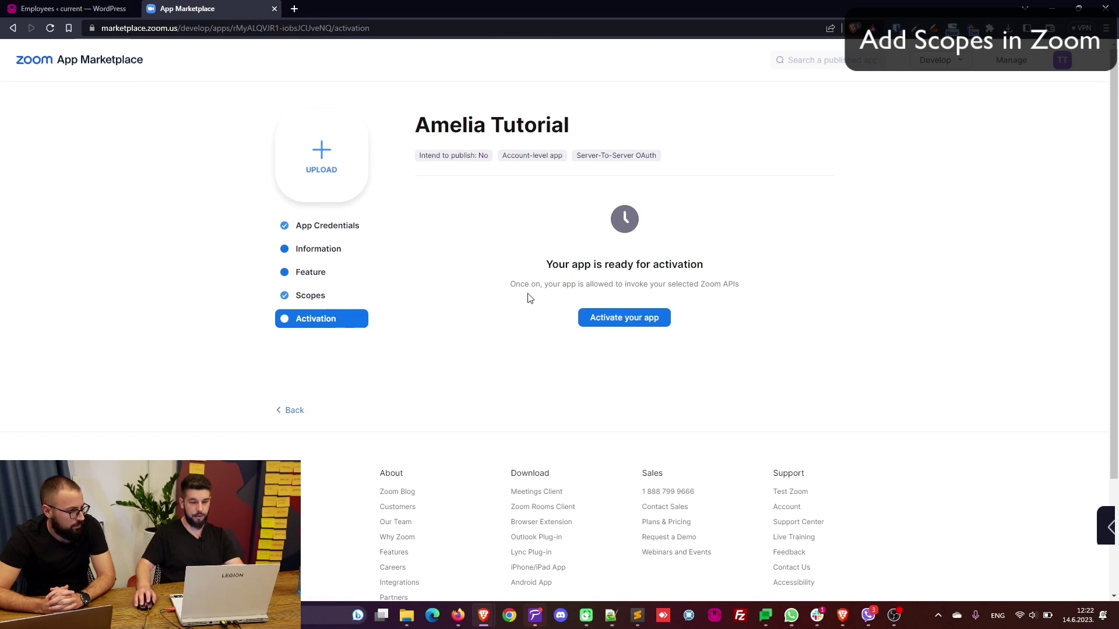
left_click(642, 318)
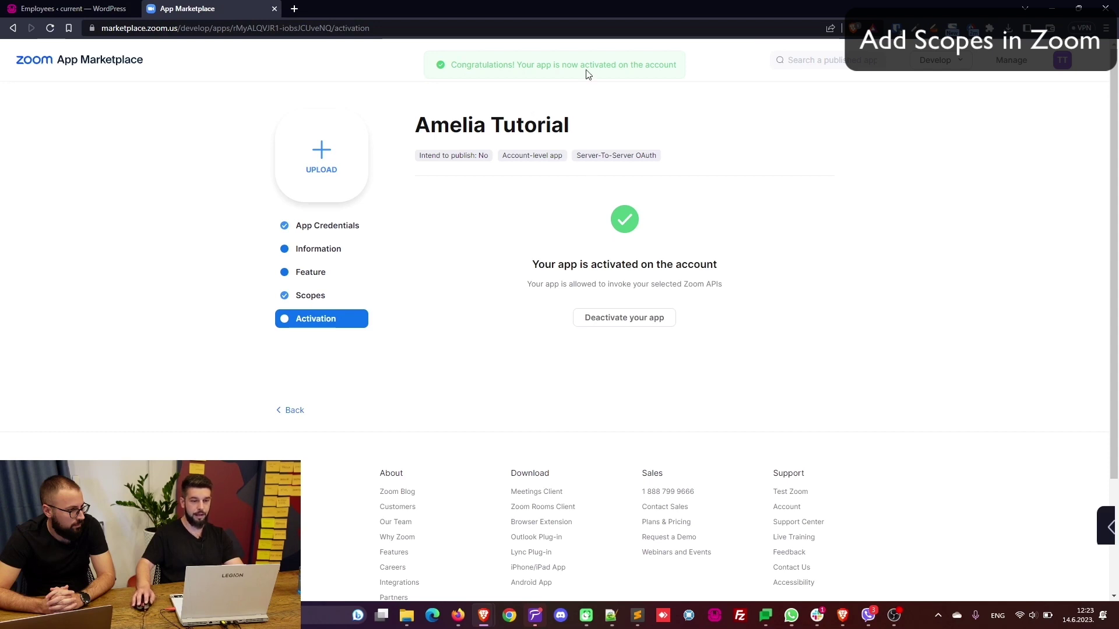
- Reload Amelia's employees page in WordPress, assign the available Zoom user to the employee with ID 1, and save the profile
left_click(70, 9)
key("F5")
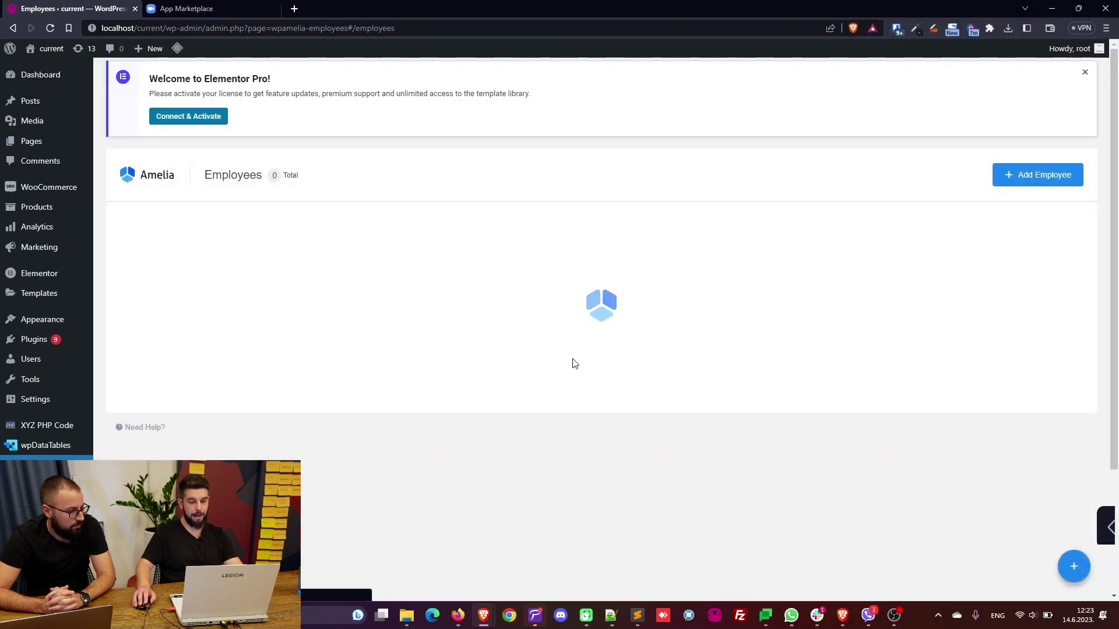
left_click(713, 386)
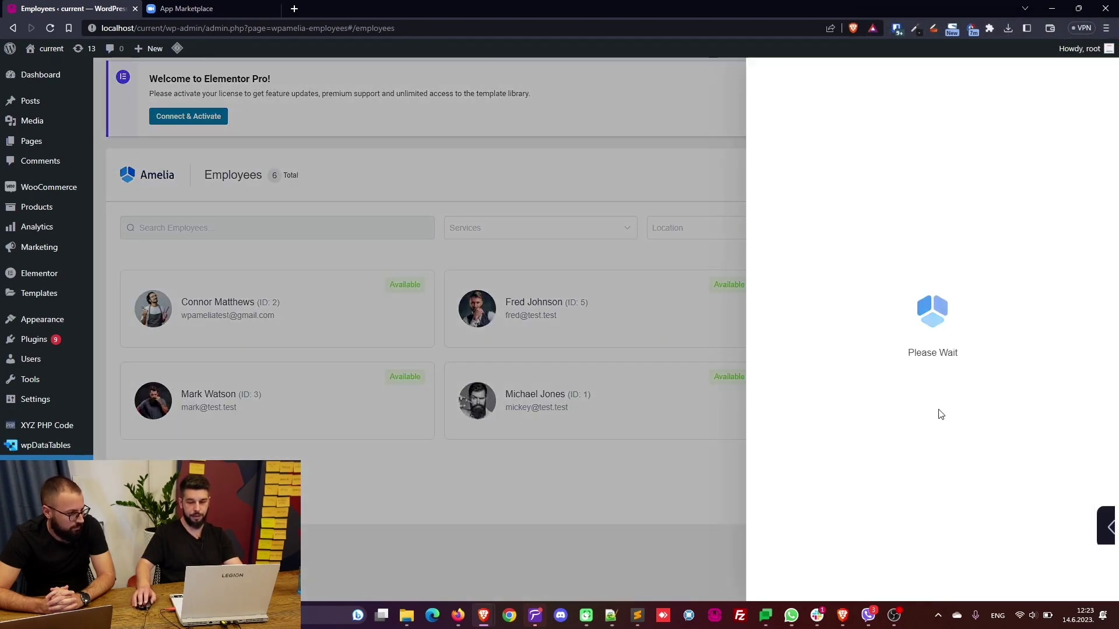
scroll(910, 492, "down", 1)
left_click(898, 455)
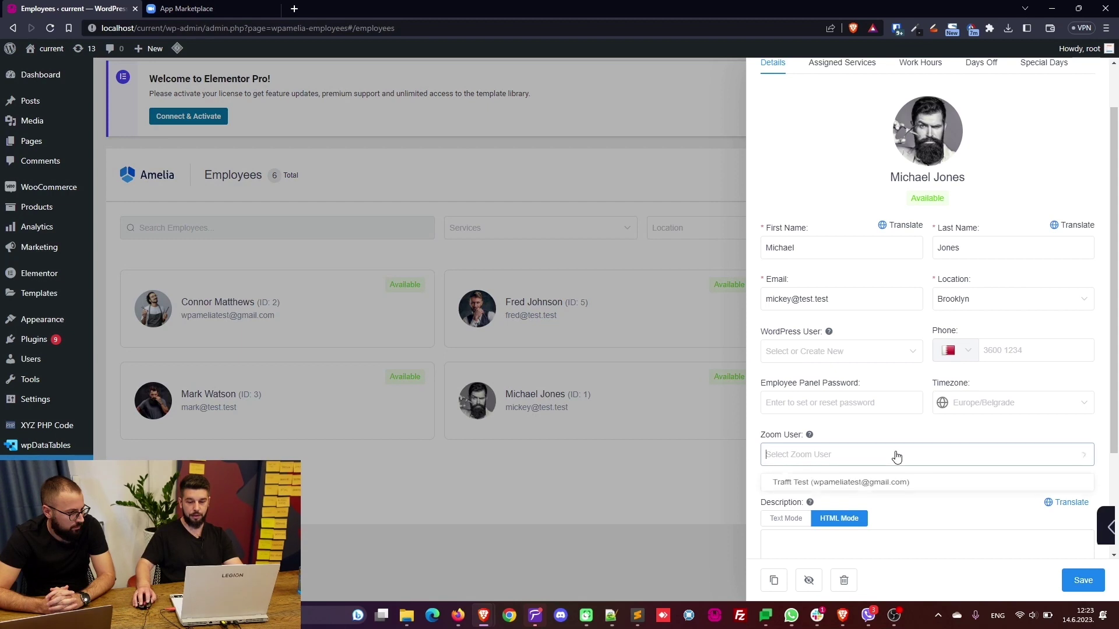
left_click(842, 482)
left_click(1083, 580)
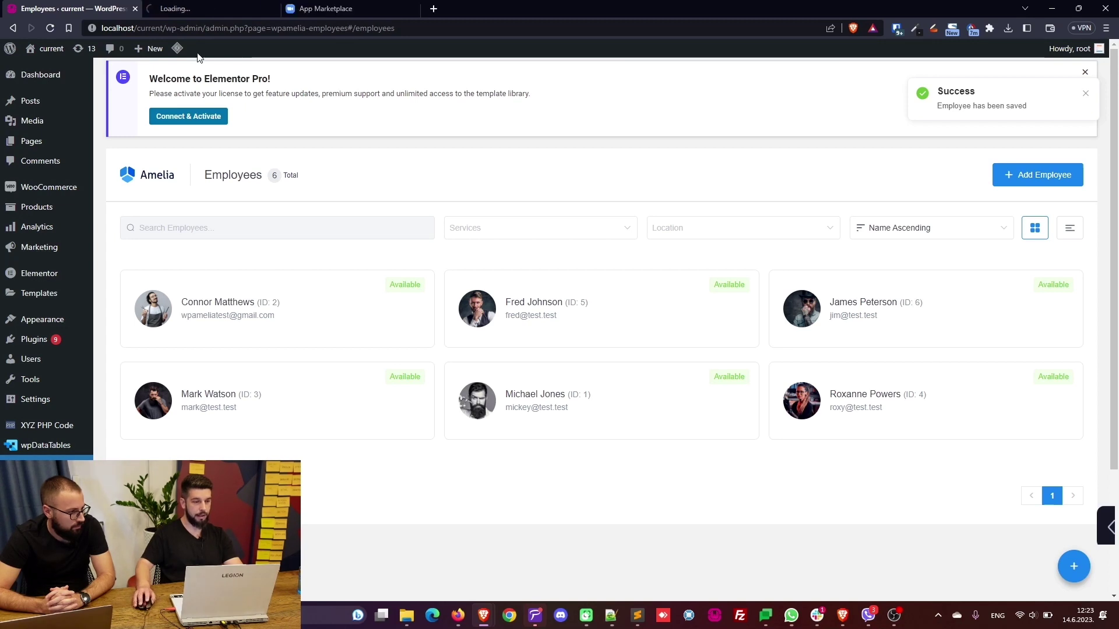
- Add the employee with ID 1 to the employees assigned to Amelia's Shaving service
scroll(68, 425, "down", 3)
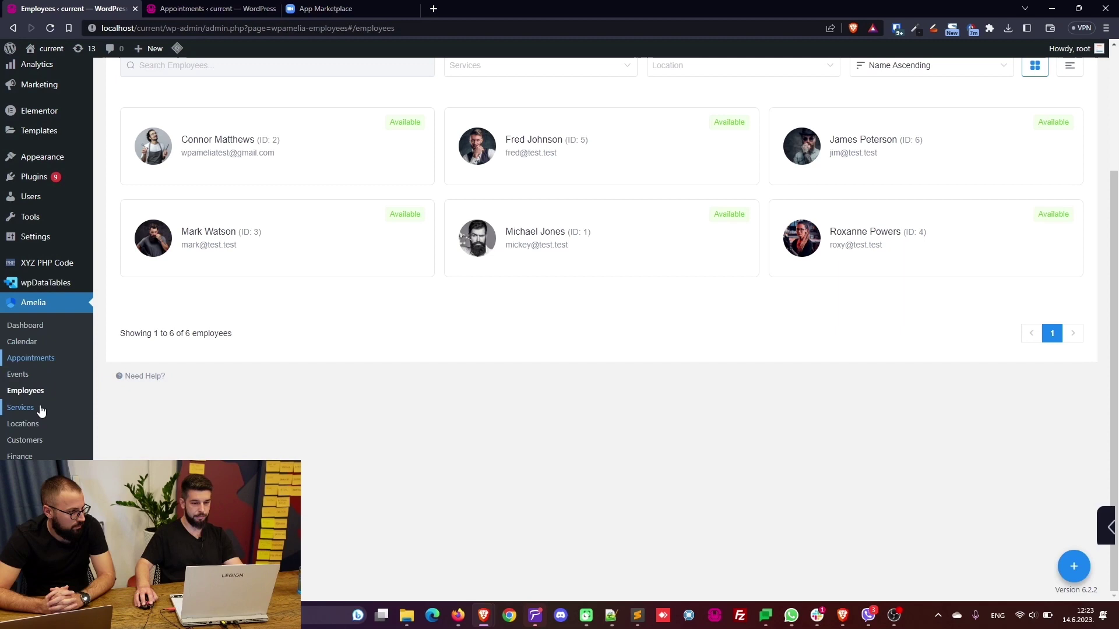
left_click(41, 411)
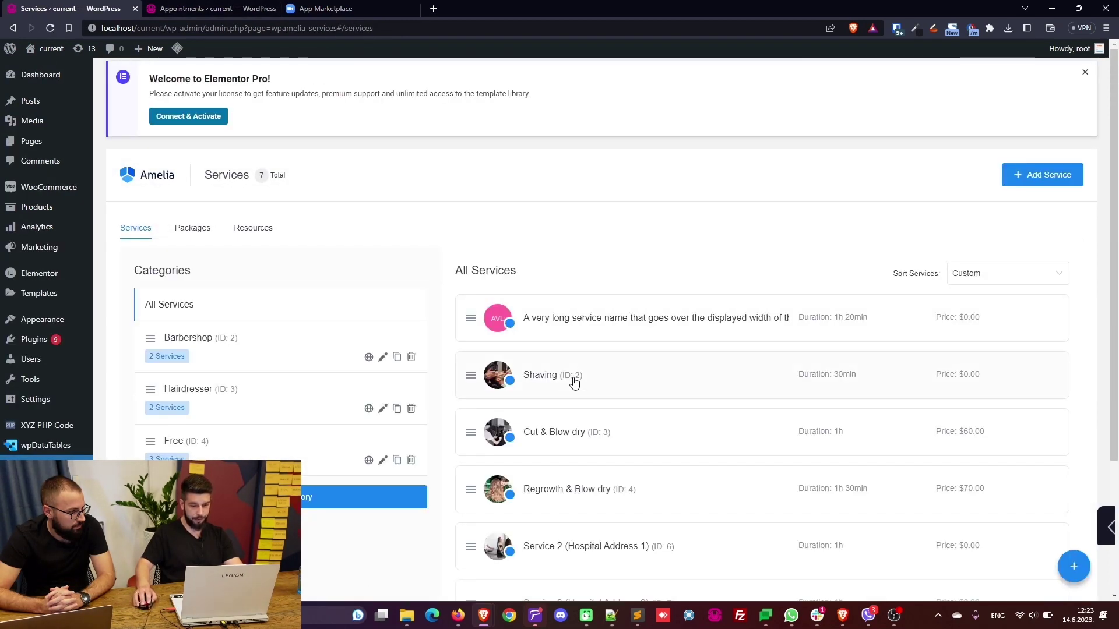
left_click(574, 382)
scroll(968, 426, "down", 1)
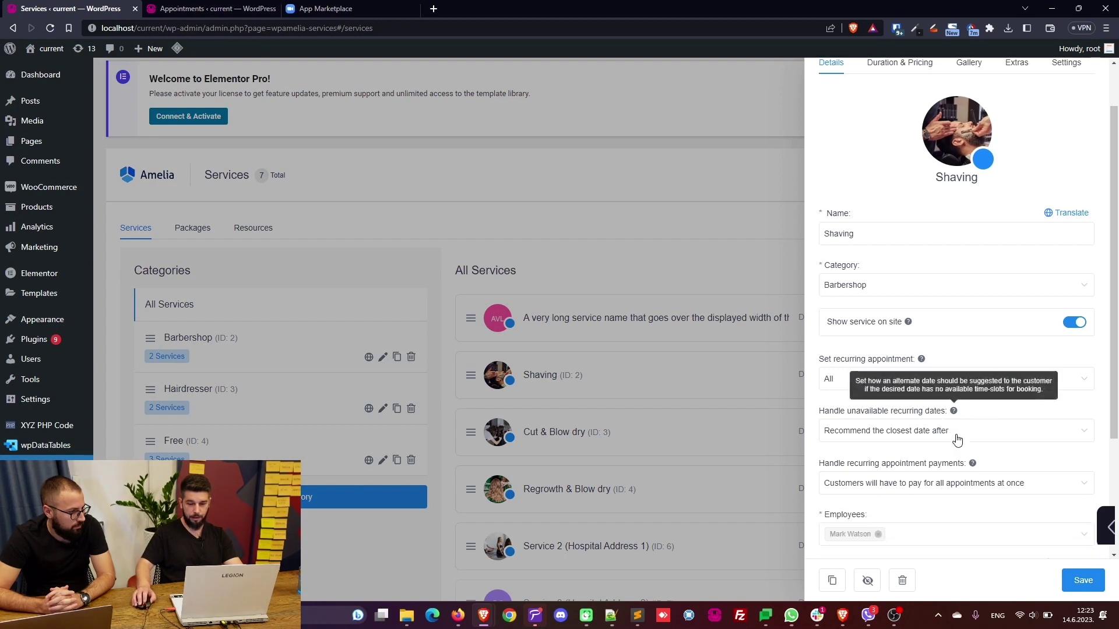
scroll(958, 440, "down", 2)
left_click(930, 420)
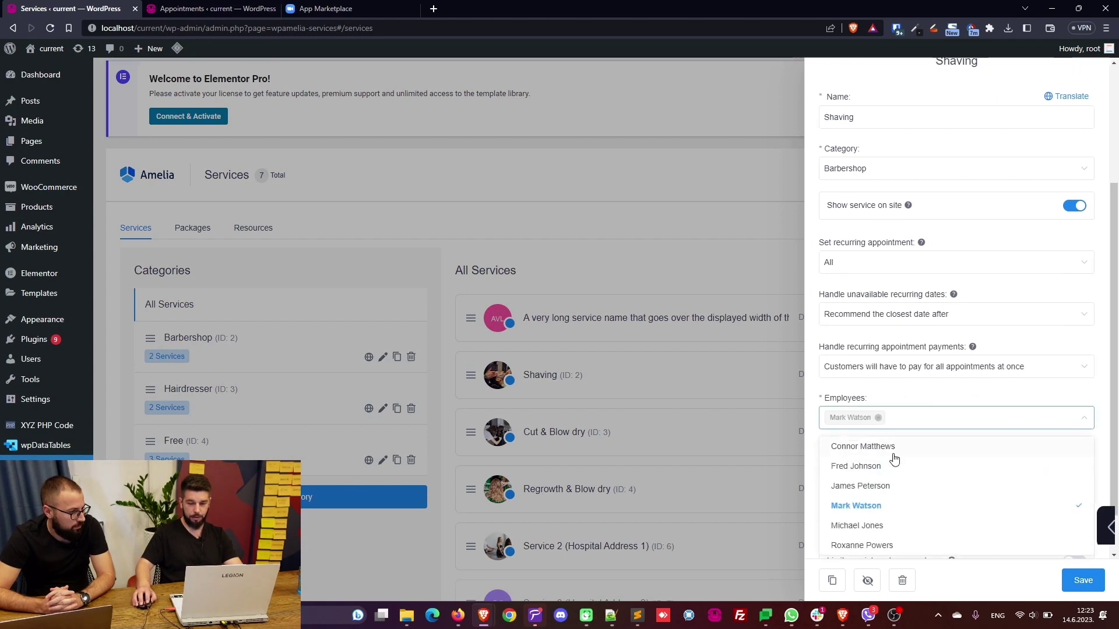
left_click(892, 526)
left_click(975, 403)
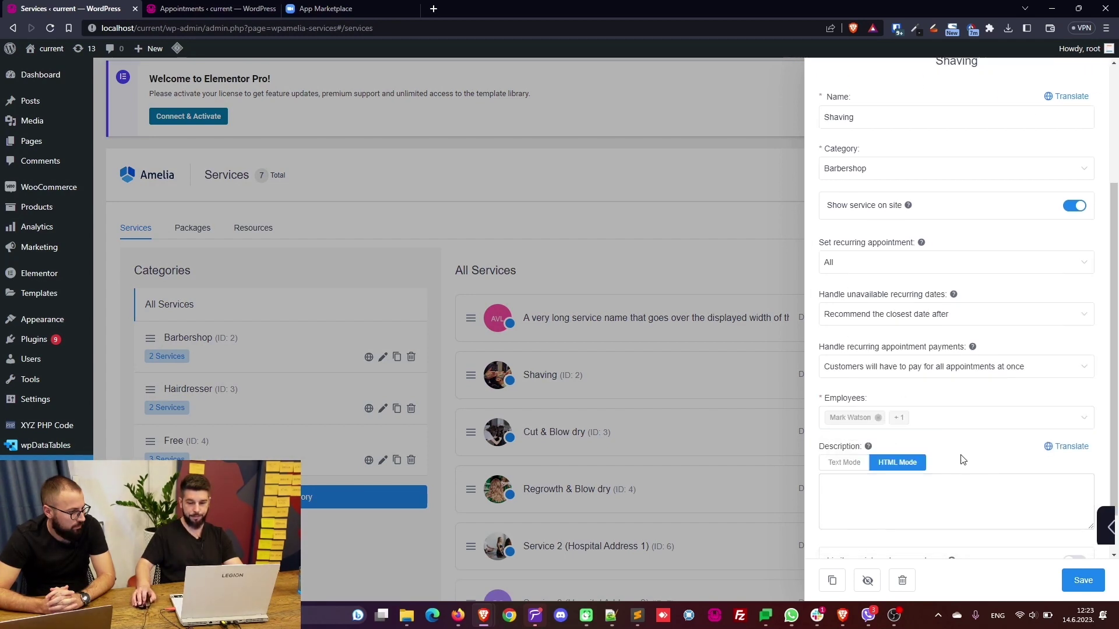
- Check the Zoom setting in the Shaving service's integration settings and save the service
scroll(956, 437, "up", 4)
left_click(1067, 121)
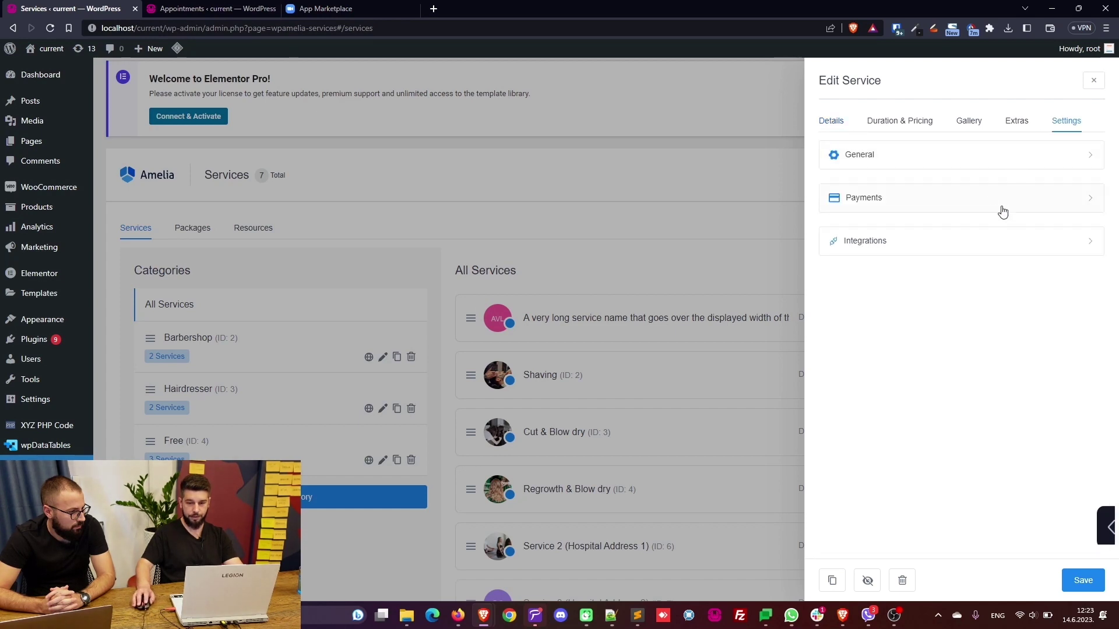
left_click(1051, 251)
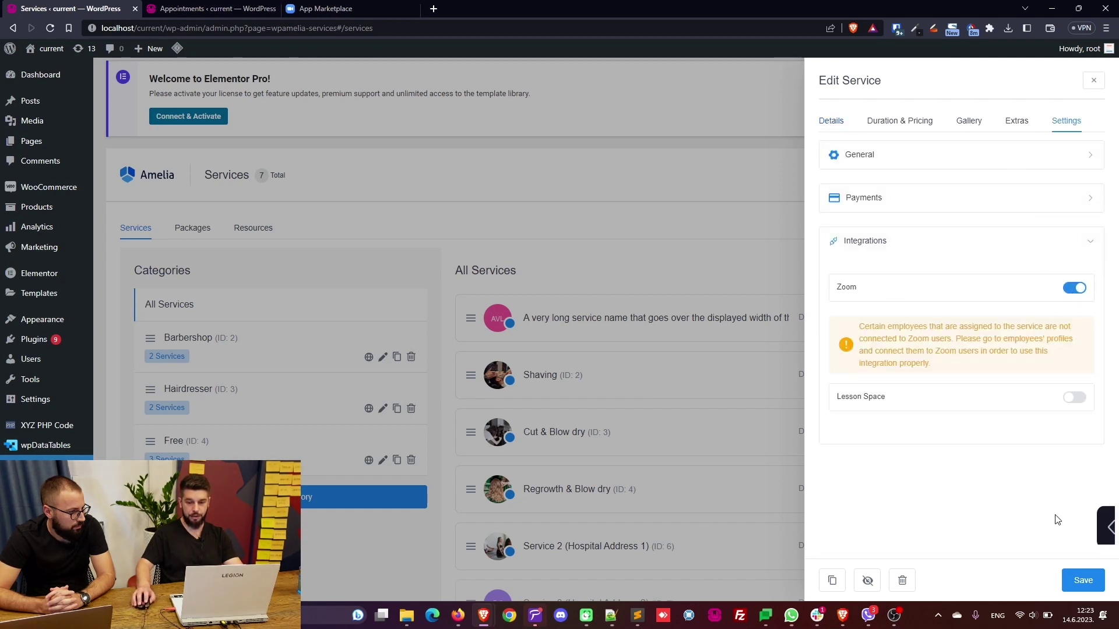
left_click(1079, 583)
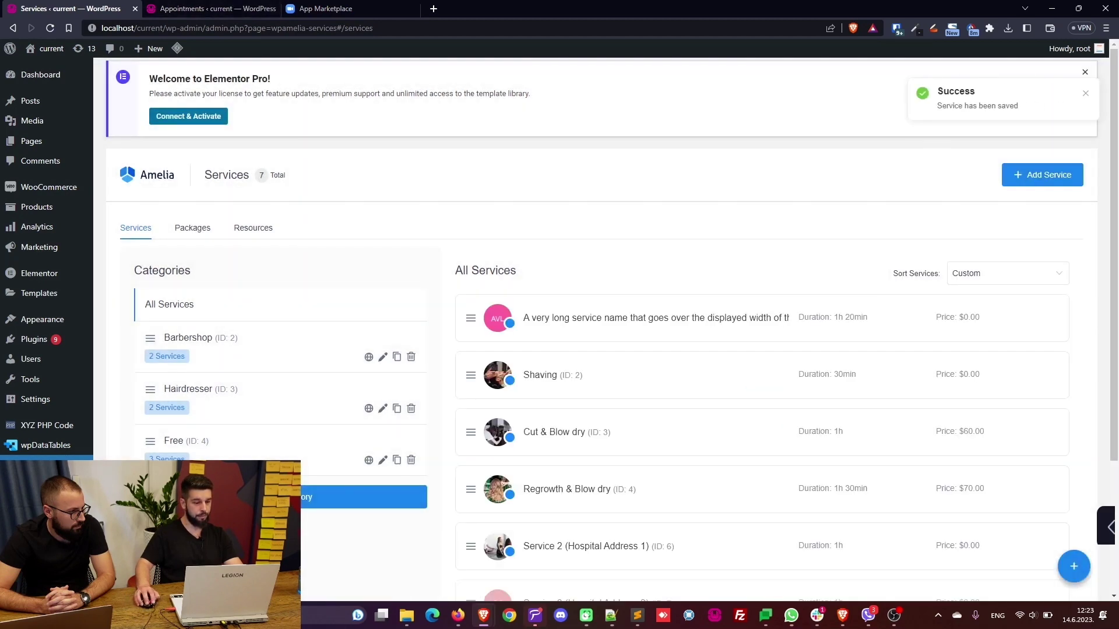
- Examine the work hours, assigned services and Zoom user in the profile of the employee with ID 1, and close it
left_click(26, 553)
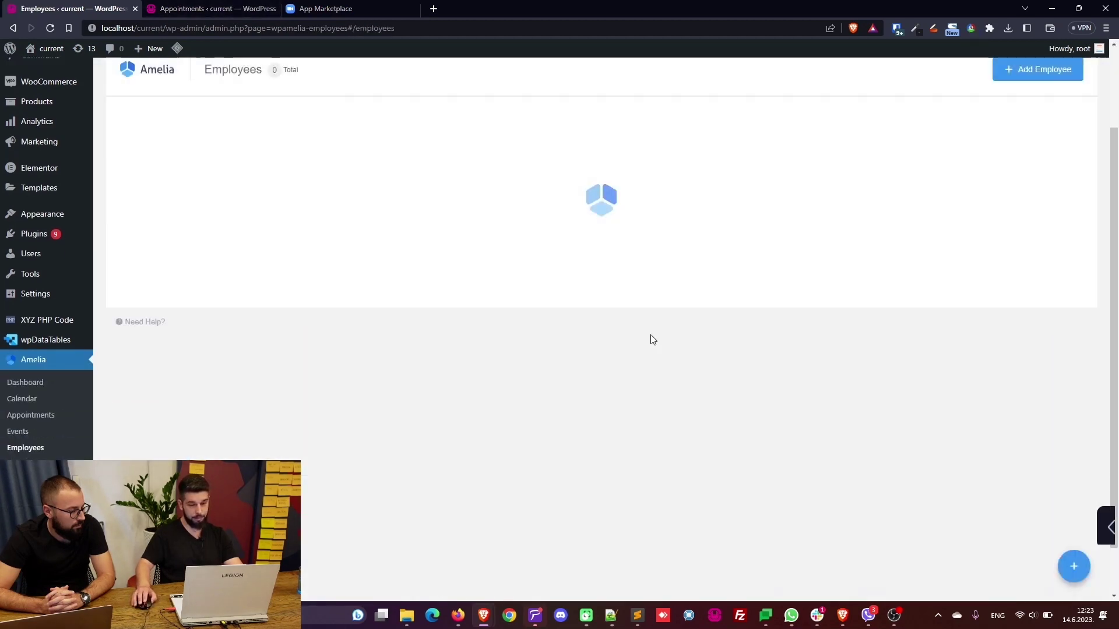
left_click(577, 299)
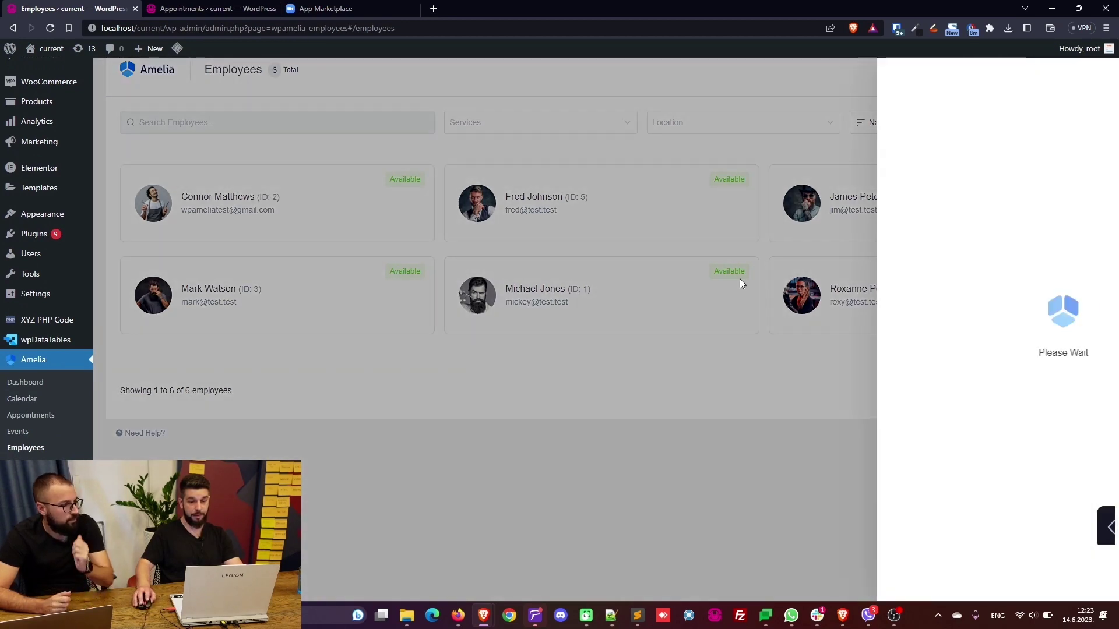
left_click(913, 123)
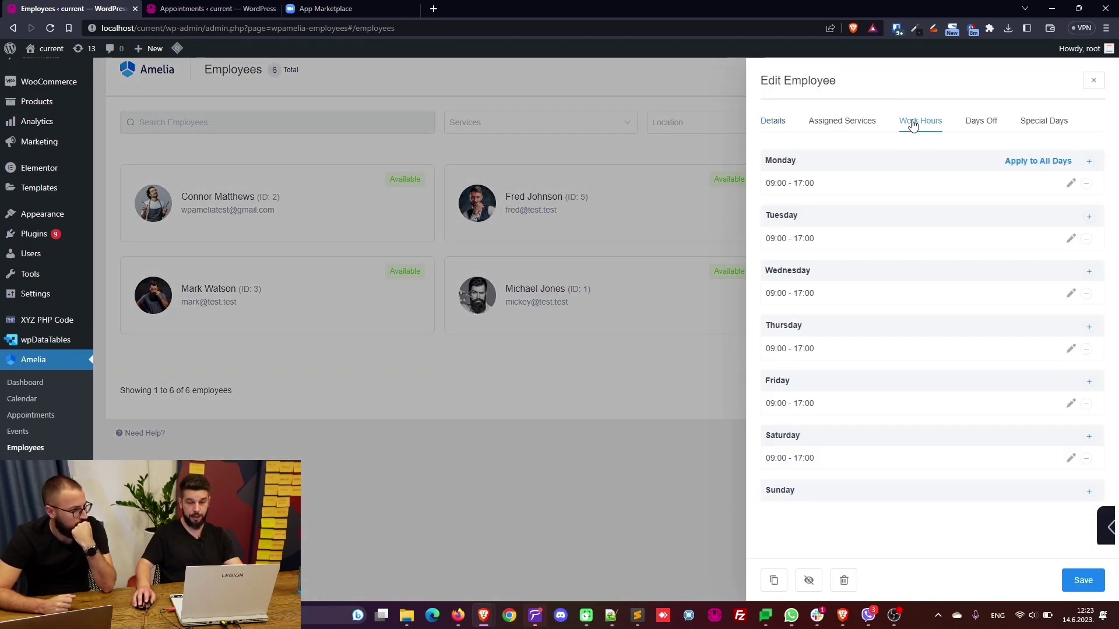
left_click(833, 122)
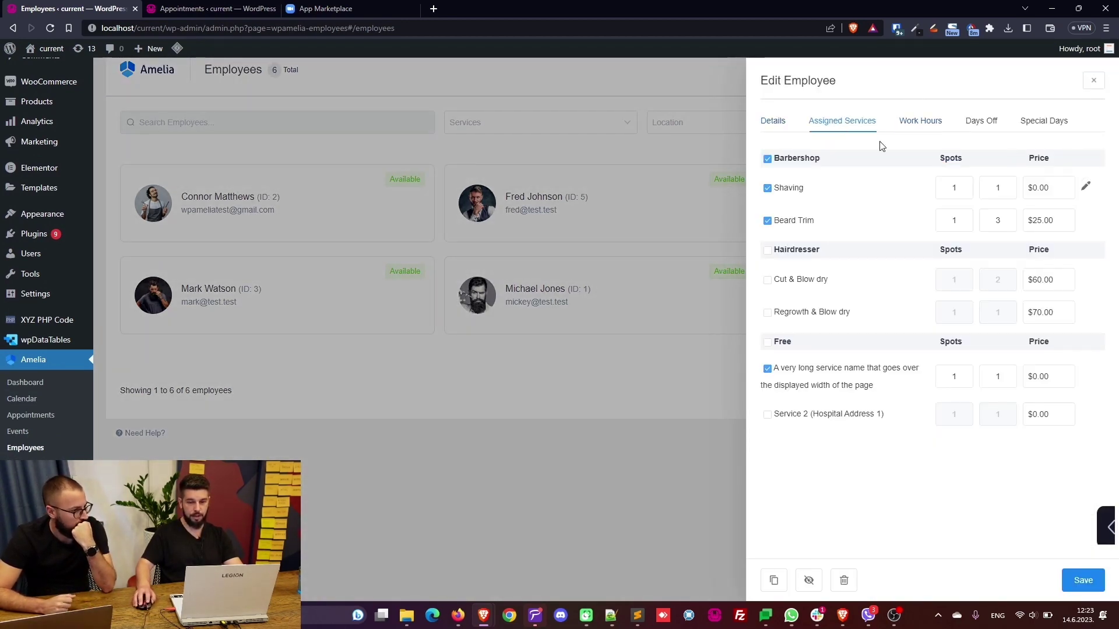
left_click(763, 120)
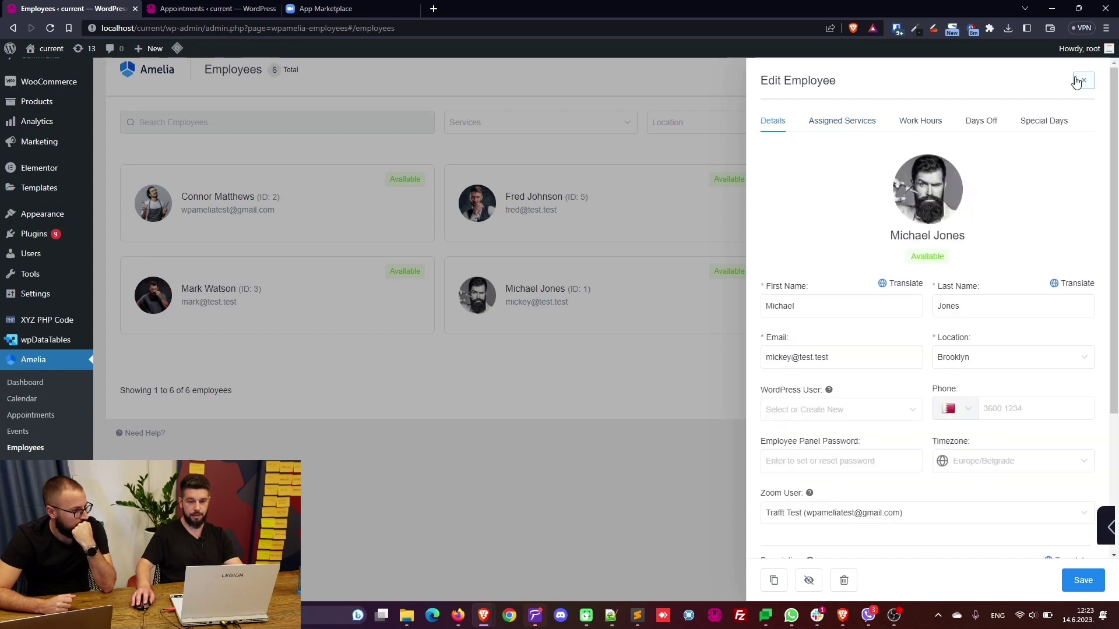
left_click(1084, 80)
- Start a new appointment on Amelia's Appointments page and add one existing customer to it
left_click(63, 419)
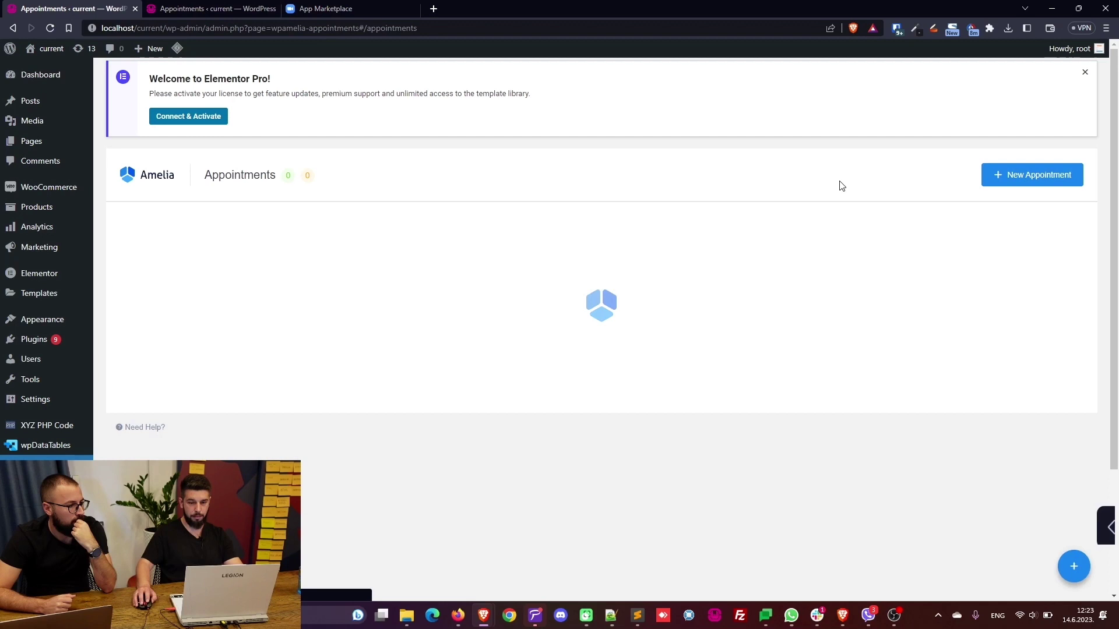
left_click(999, 181)
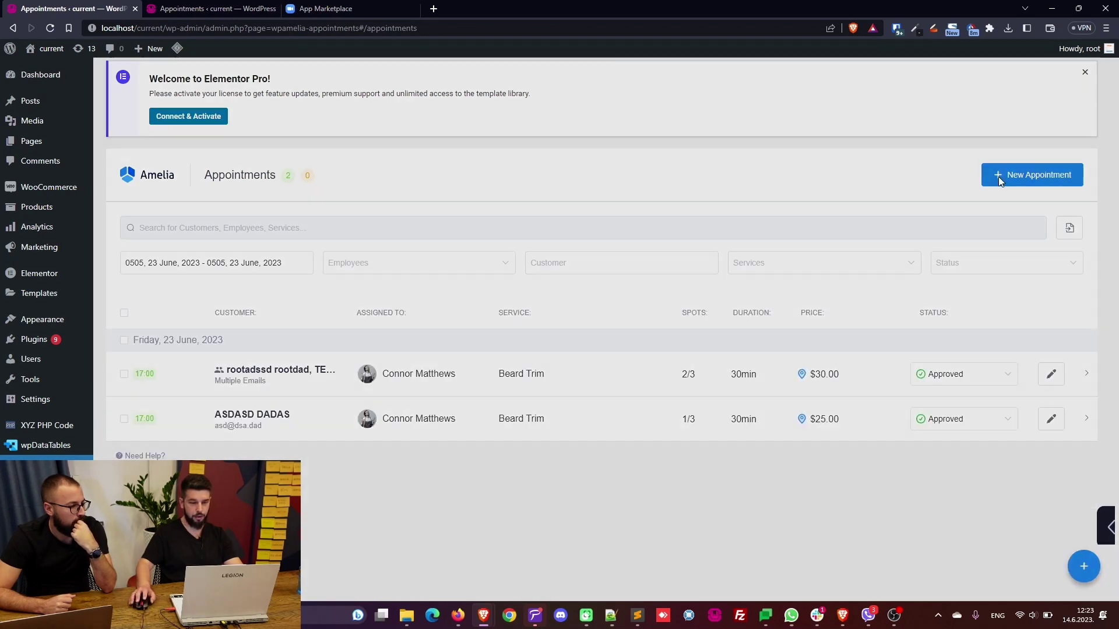
left_click(869, 168)
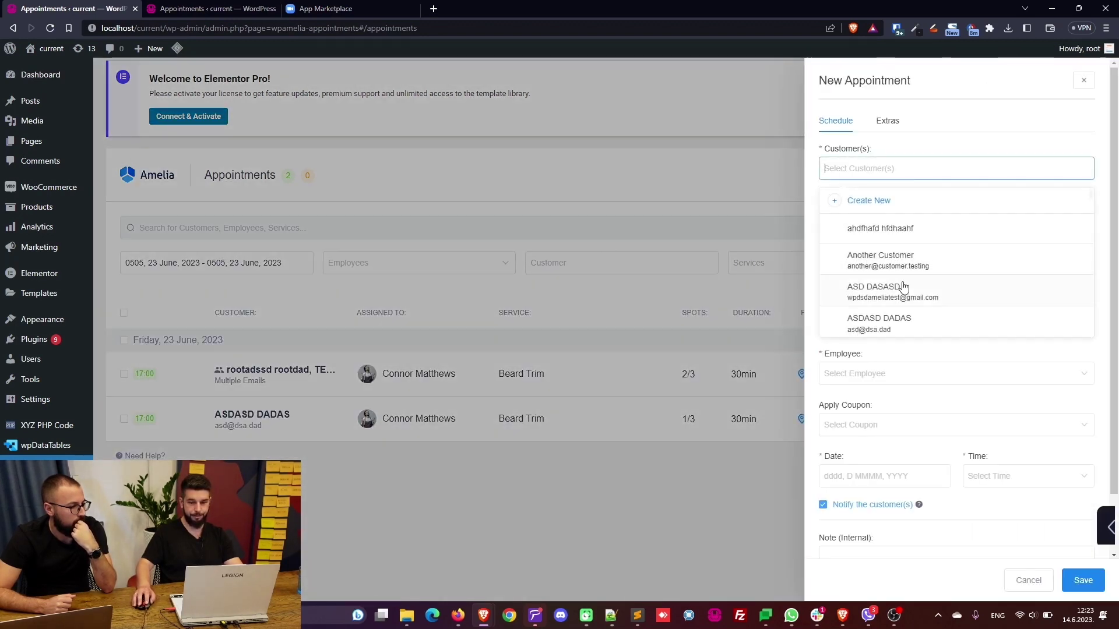
scroll(903, 280, "down", 3)
left_click(901, 304)
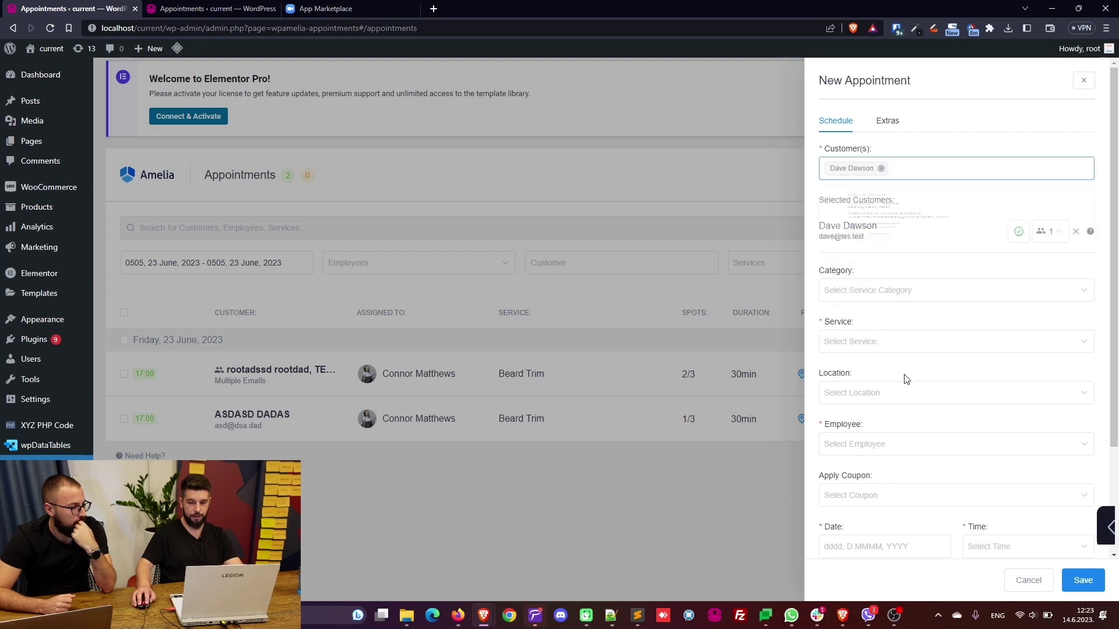
- Assign the new appointment to the employee linked to the Zoom user and choose the Shaving service
left_click(902, 443)
left_click(879, 553)
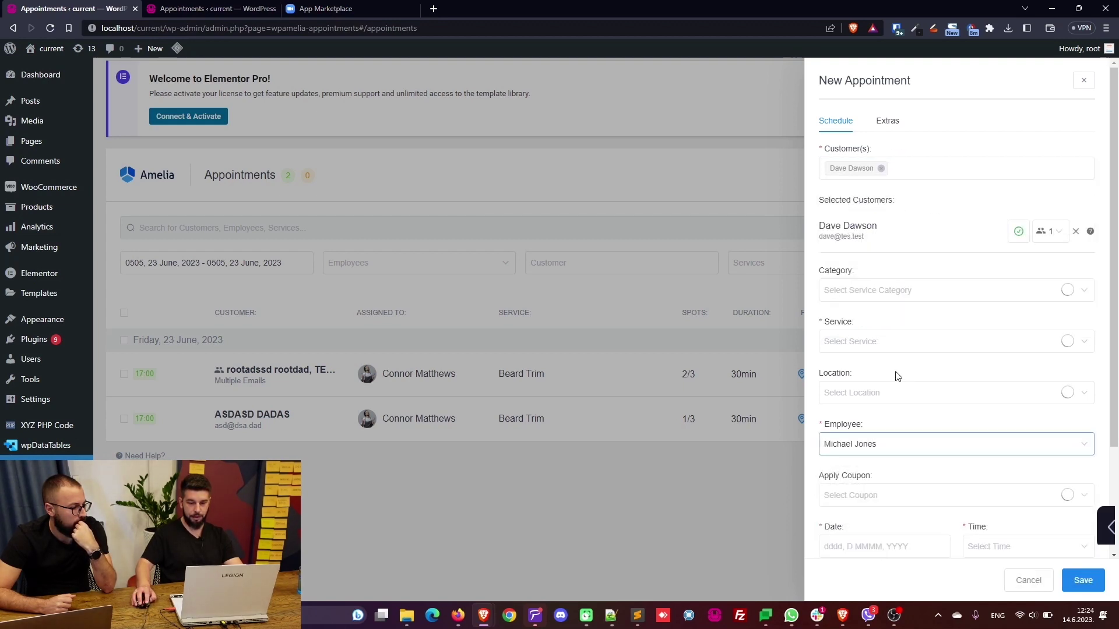
left_click(889, 345)
left_click(843, 391)
- Schedule the Shaving appointment for 23 June 2023 at 05:20
scroll(931, 448, "down", 2)
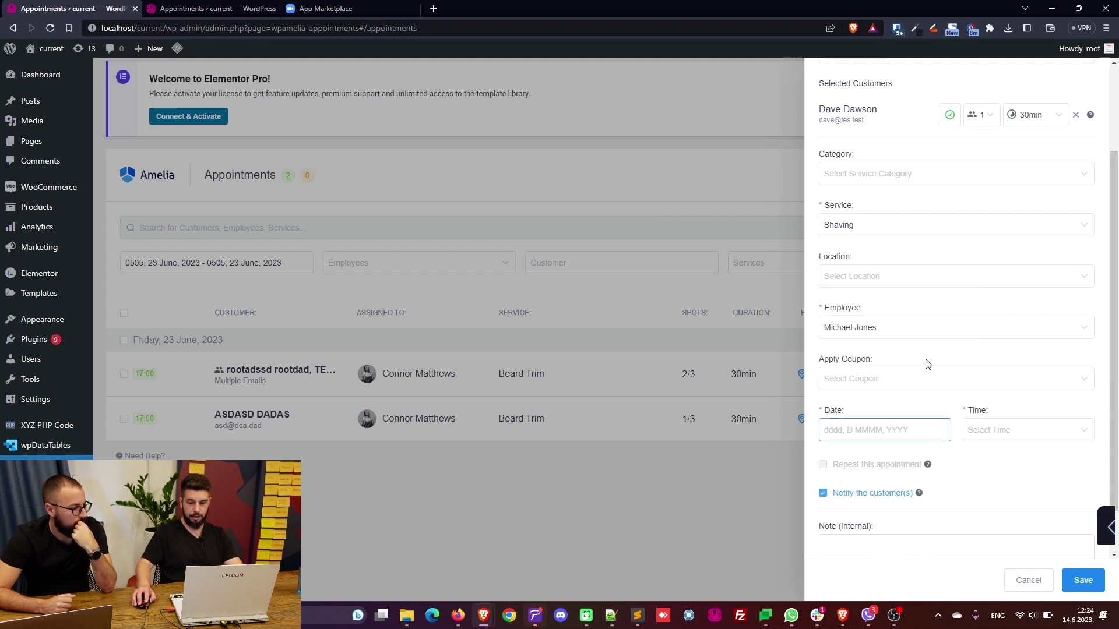
left_click(918, 417)
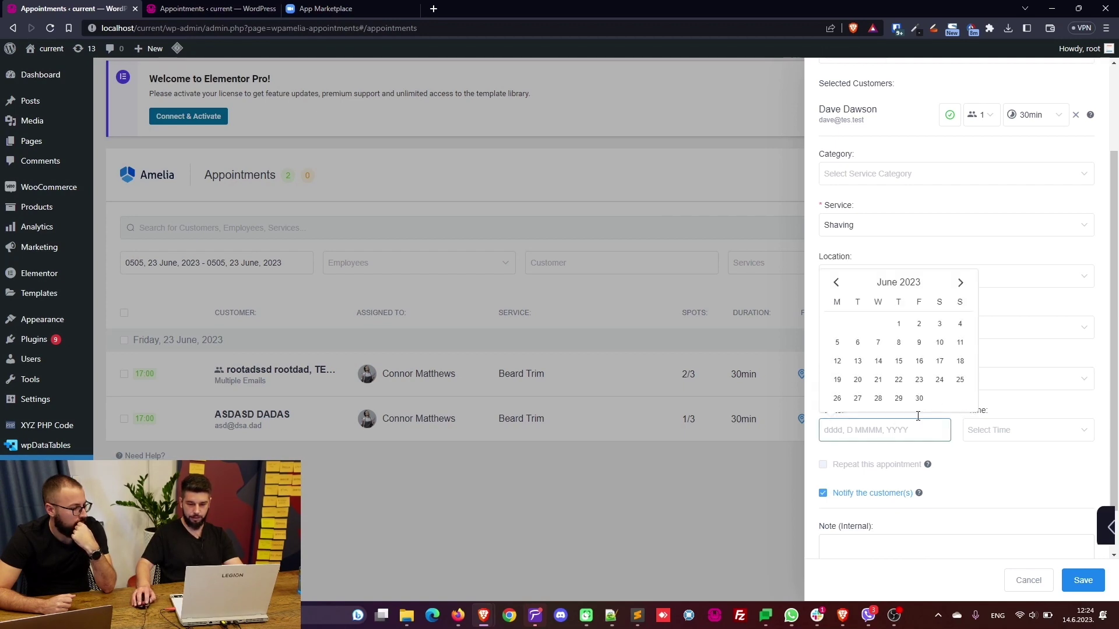
left_click(920, 380)
left_click(1012, 431)
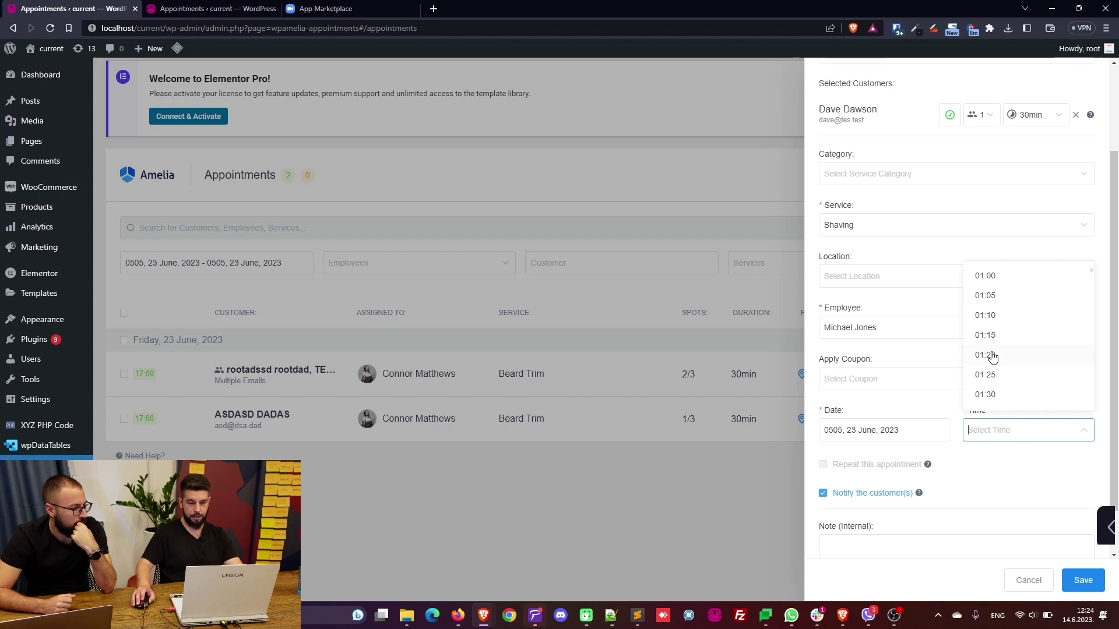
scroll(993, 357, "down", 15)
left_click(1007, 337)
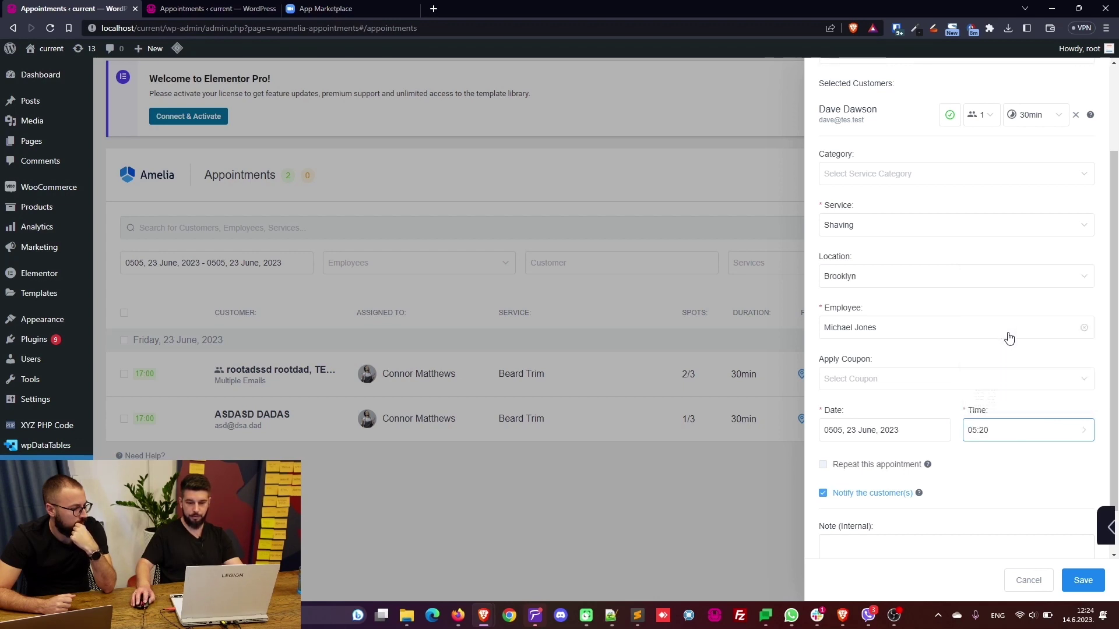
- Save the appointment with customer notification turned off, and expand the new Shaving appointment's details in the list
left_click(892, 494)
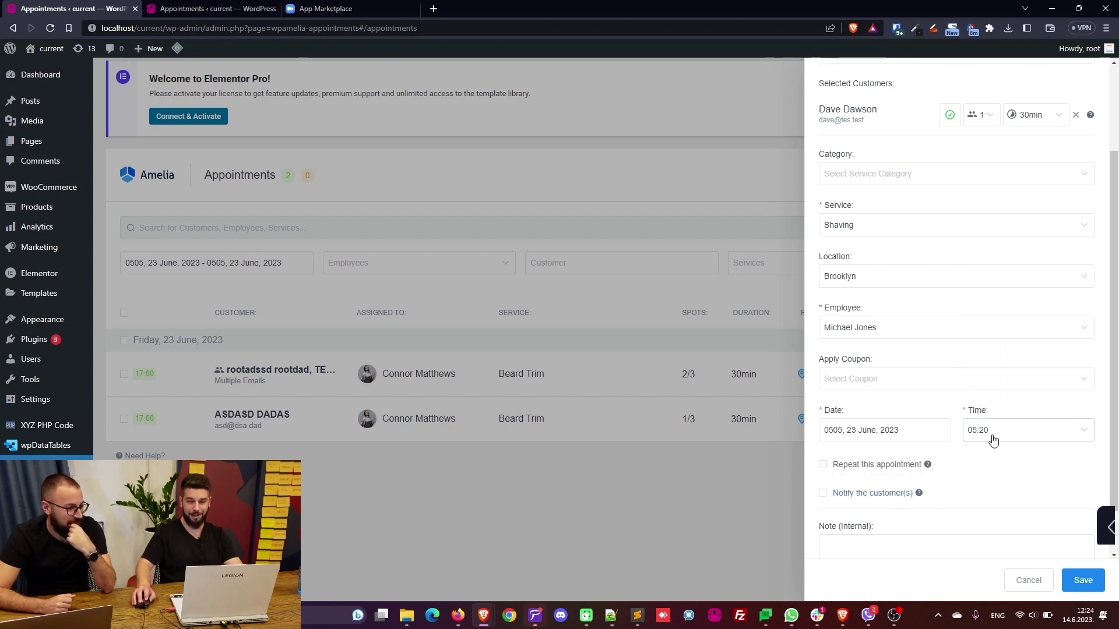
left_click(1082, 580)
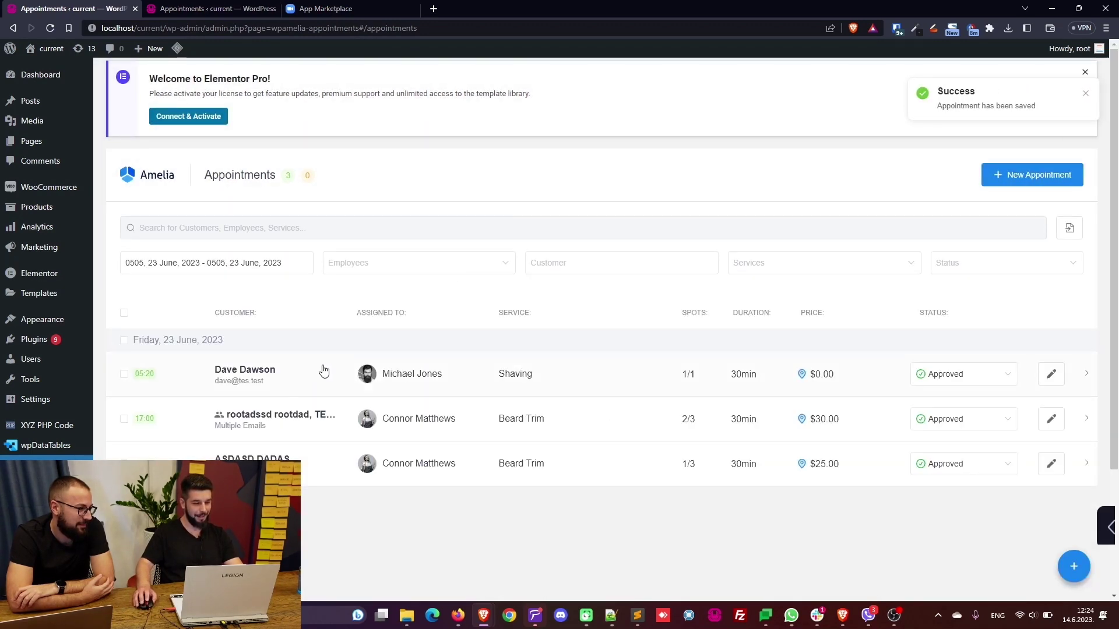
left_click(584, 373)
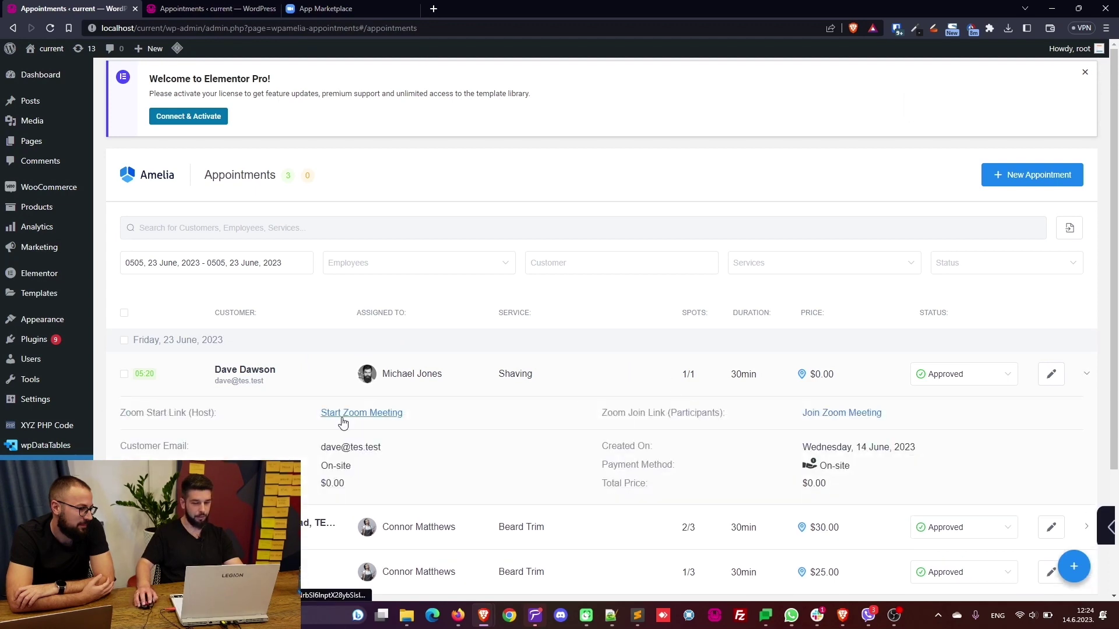